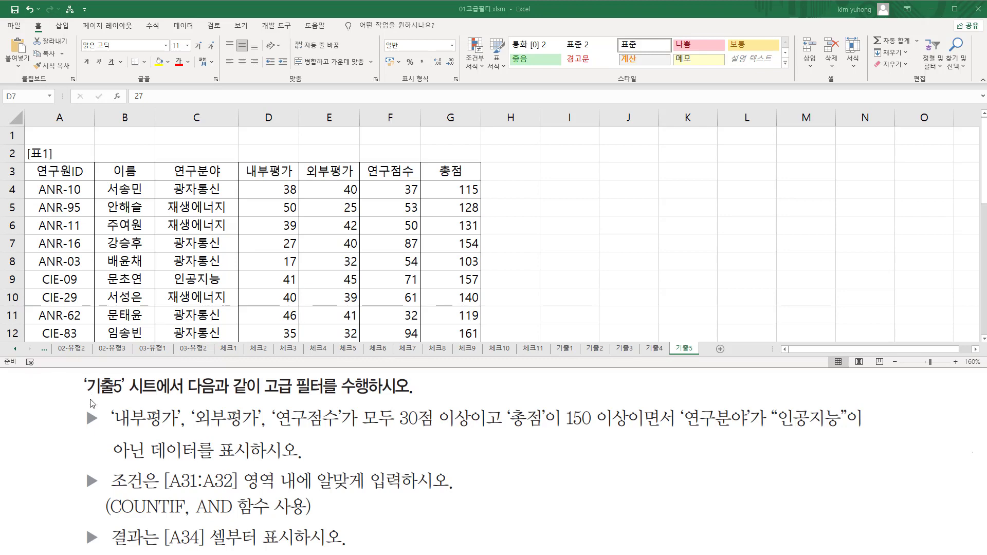
drag(83, 375, 157, 397)
drag(265, 398, 400, 397)
drag(670, 340, 698, 356)
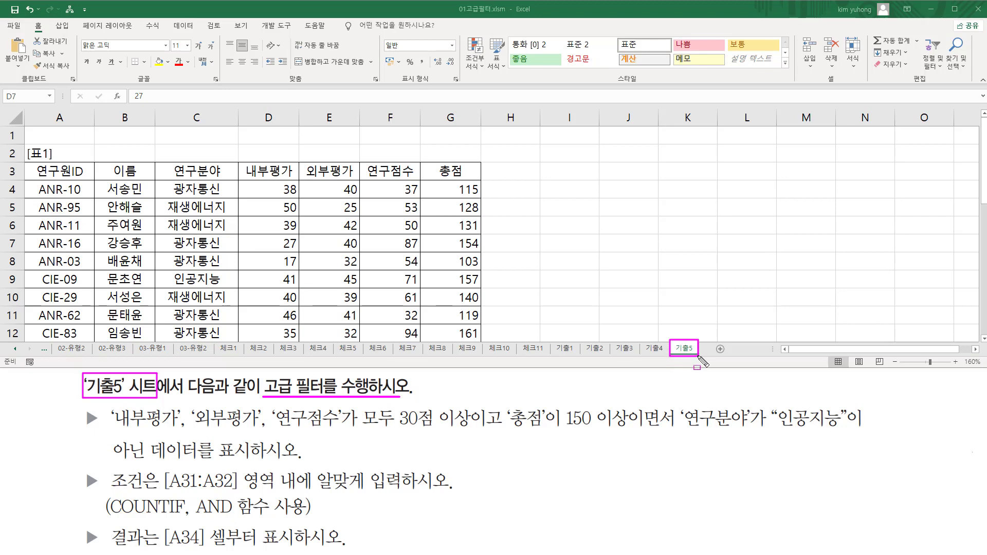
key(Escape)
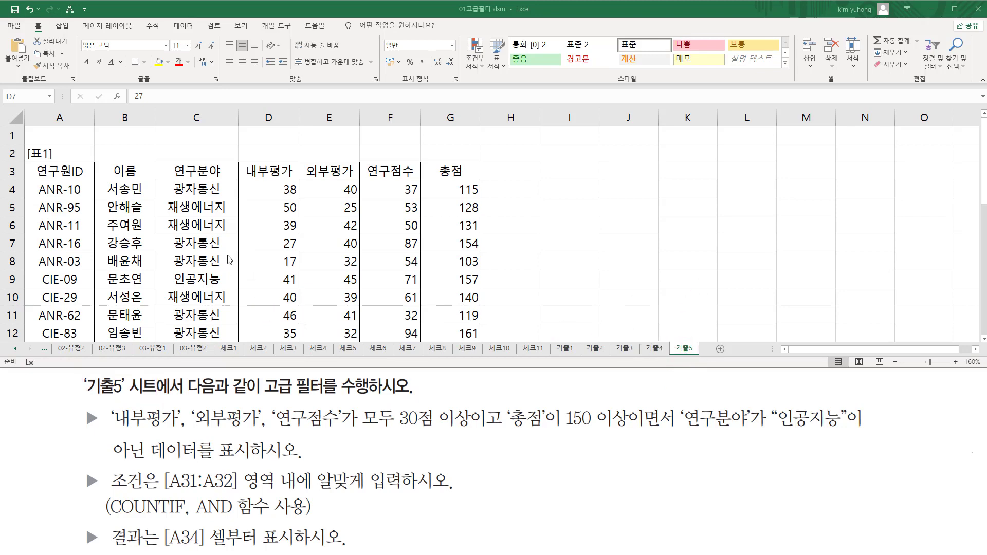
scroll(226, 256, down, 7)
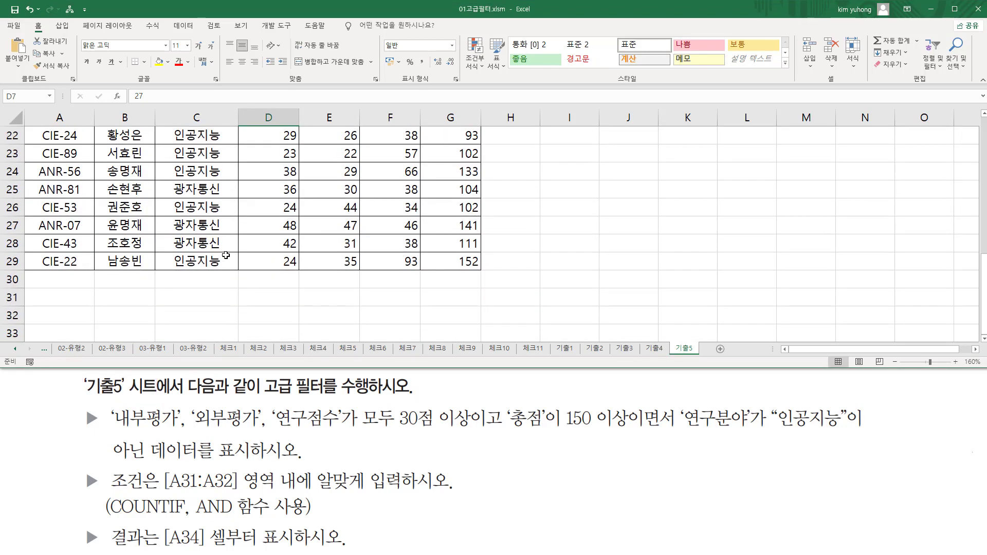
scroll(226, 256, up, 5)
scroll(226, 255, up, 3)
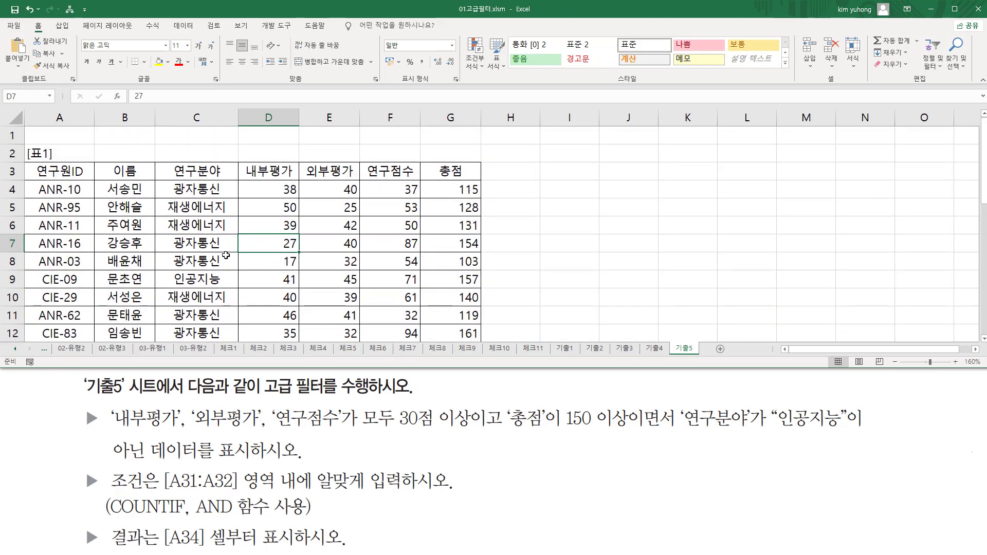
key(ctrl+2)
drag(80, 401, 101, 551)
key(Escape)
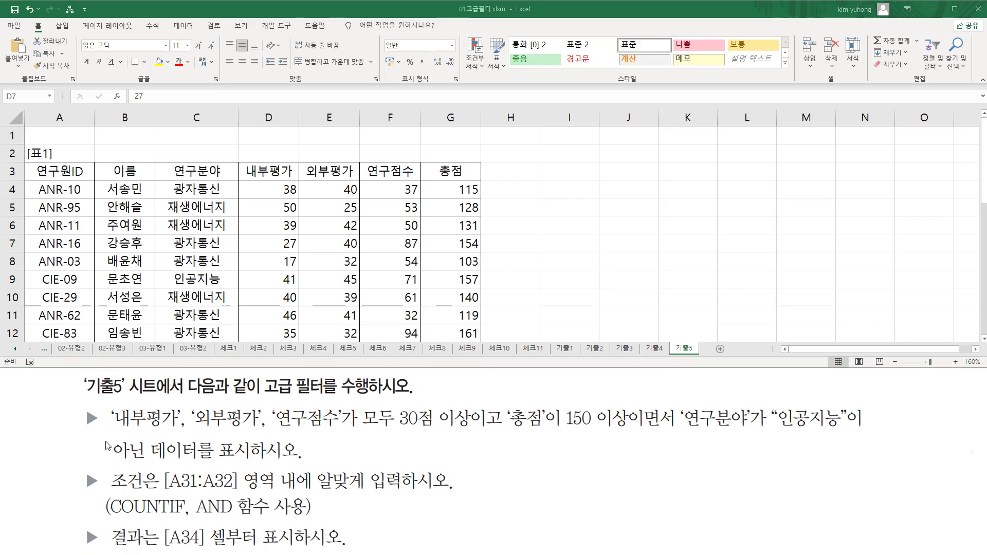
mouse_move(81, 405)
mouse_down()
mouse_move(100, 433)
mouse_move(337, 428)
mouse_up()
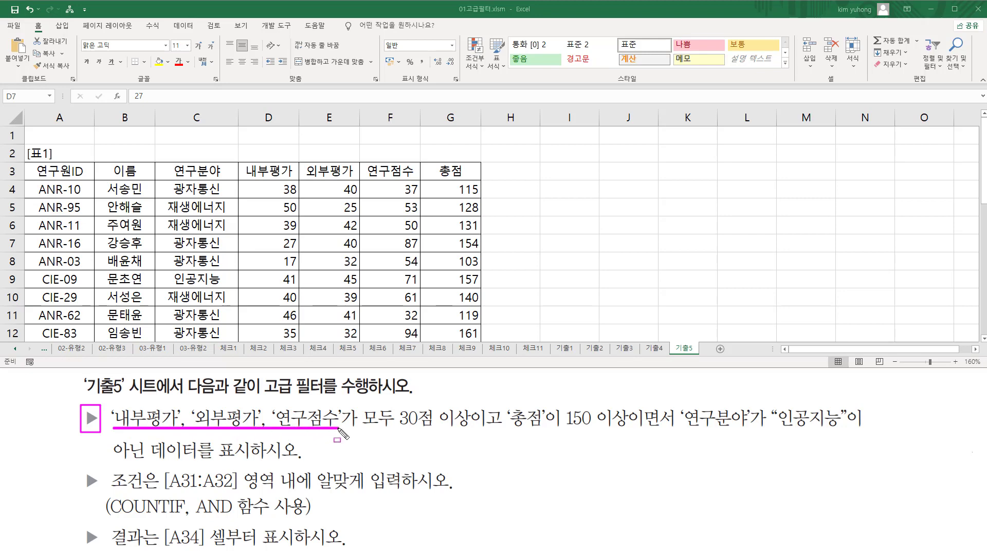
drag(244, 160, 418, 180)
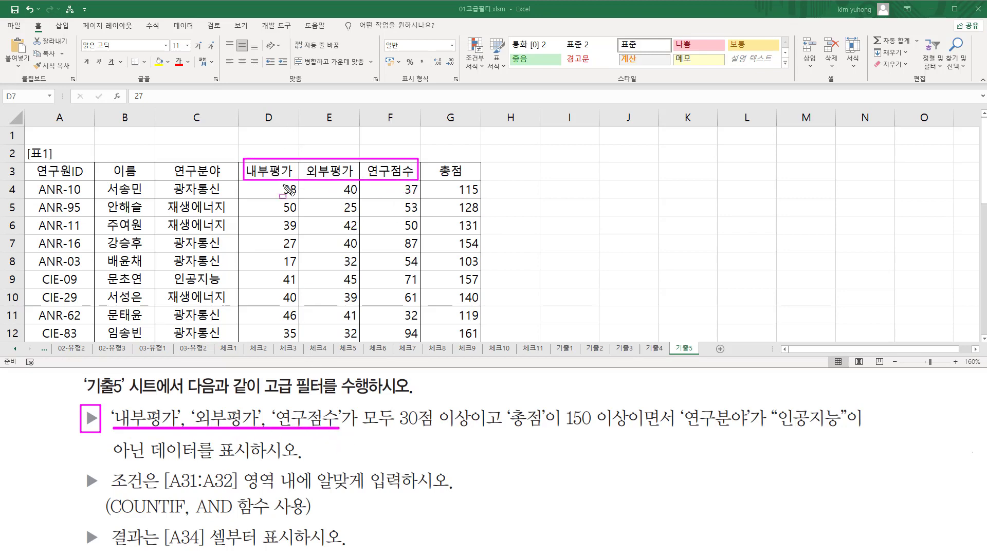
drag(364, 428, 475, 431)
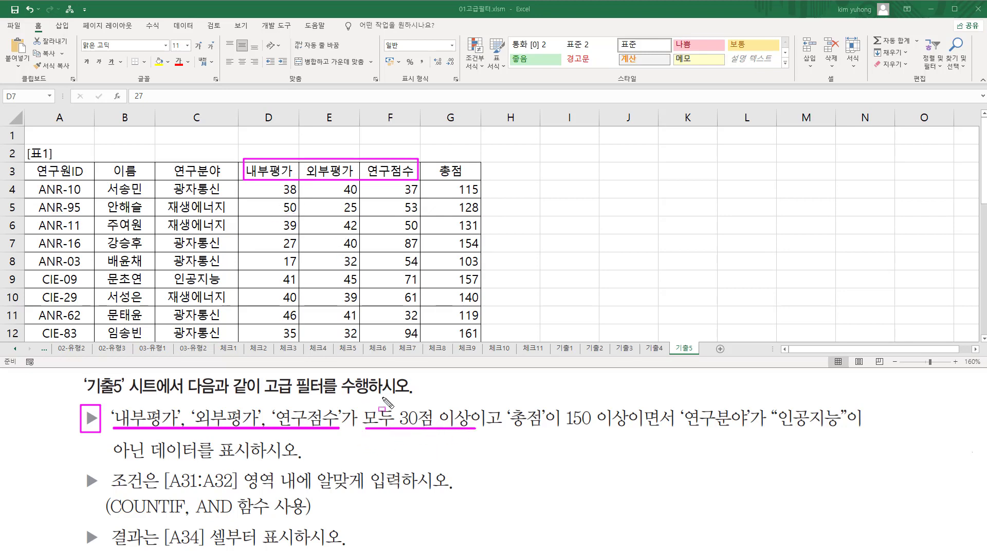
drag(279, 193, 418, 195)
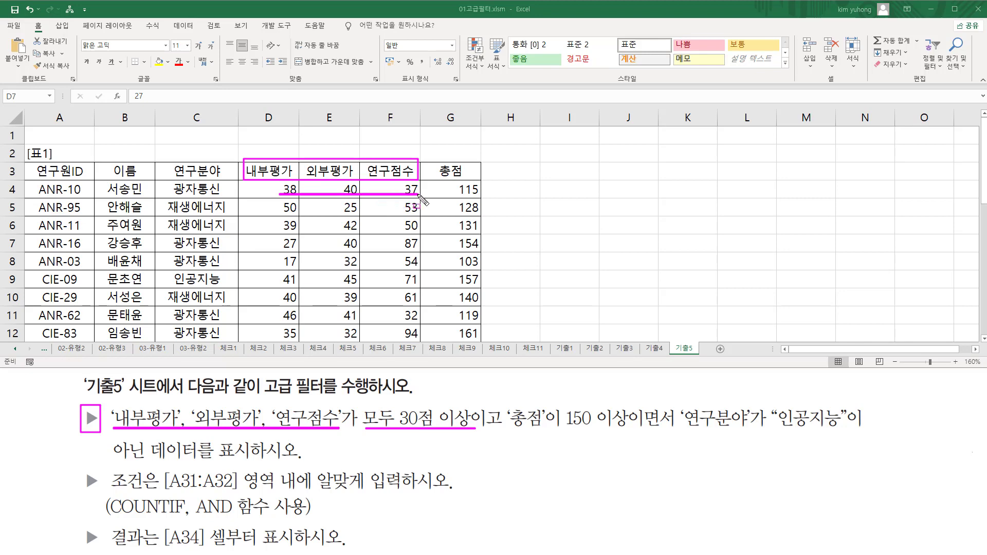
drag(281, 212, 297, 212)
drag(404, 212, 422, 211)
drag(342, 206, 359, 206)
drag(110, 516, 182, 516)
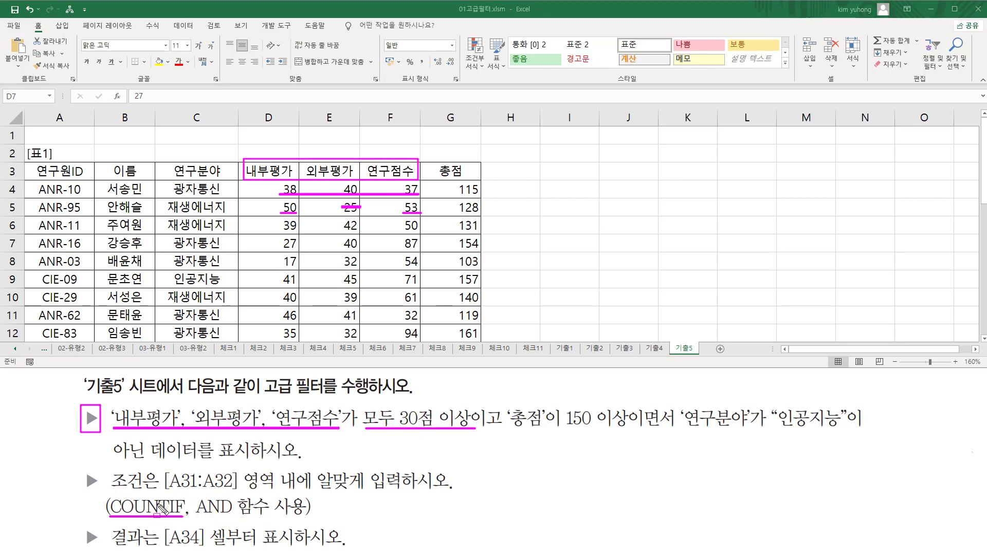
drag(104, 492, 185, 528)
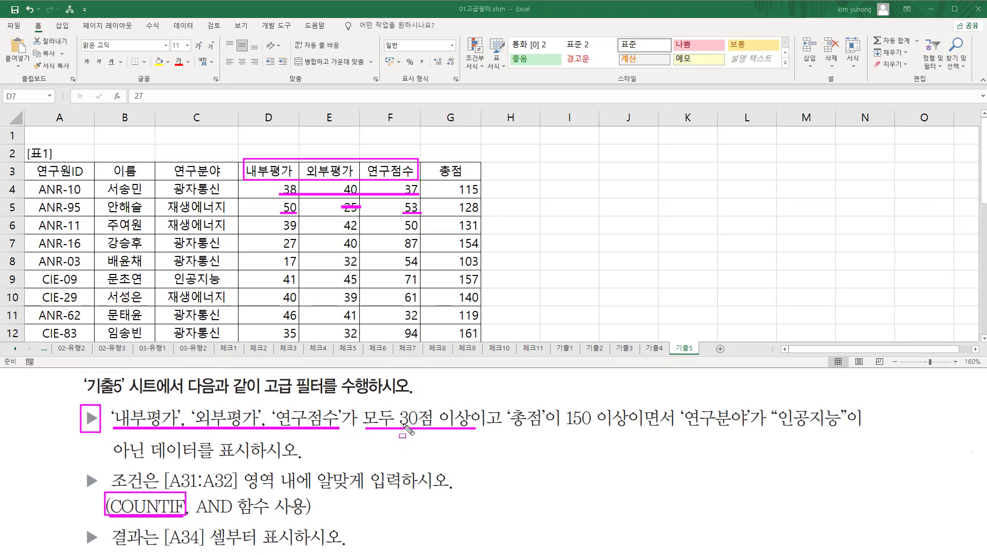
key(Escape)
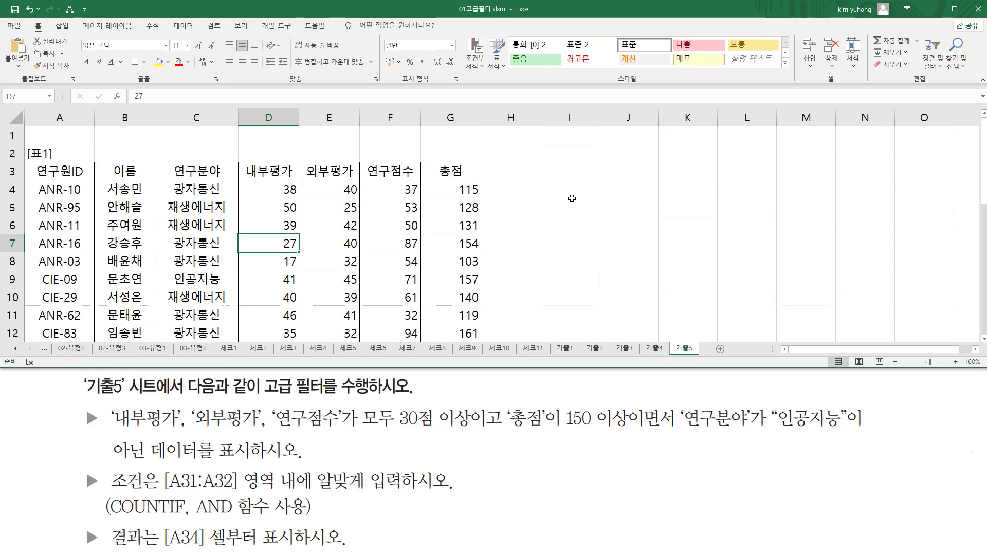
Enter the syntax note countif(조건범위, "조건") as plain text in cell I4.
click(572, 197)
text(countif)
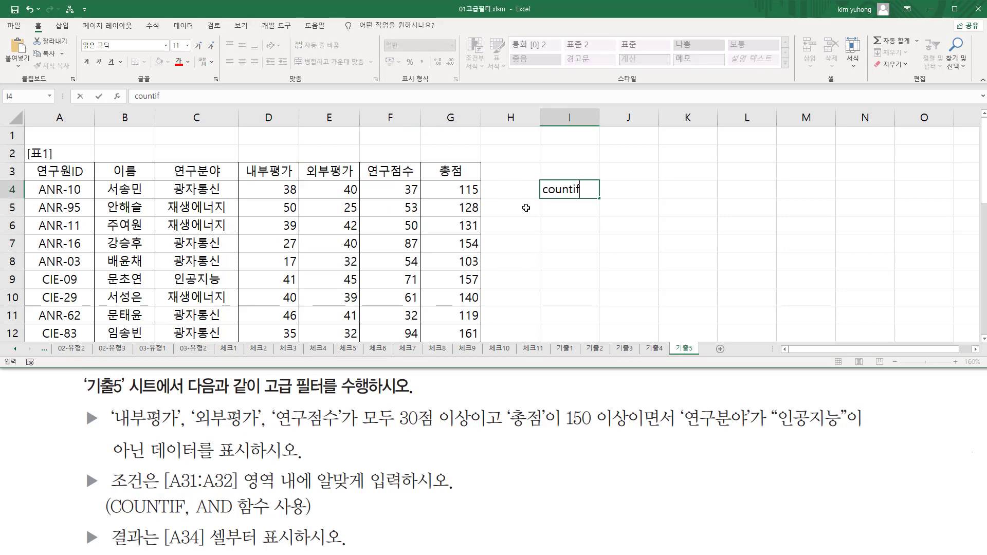
text((조건범ㅇ위,)
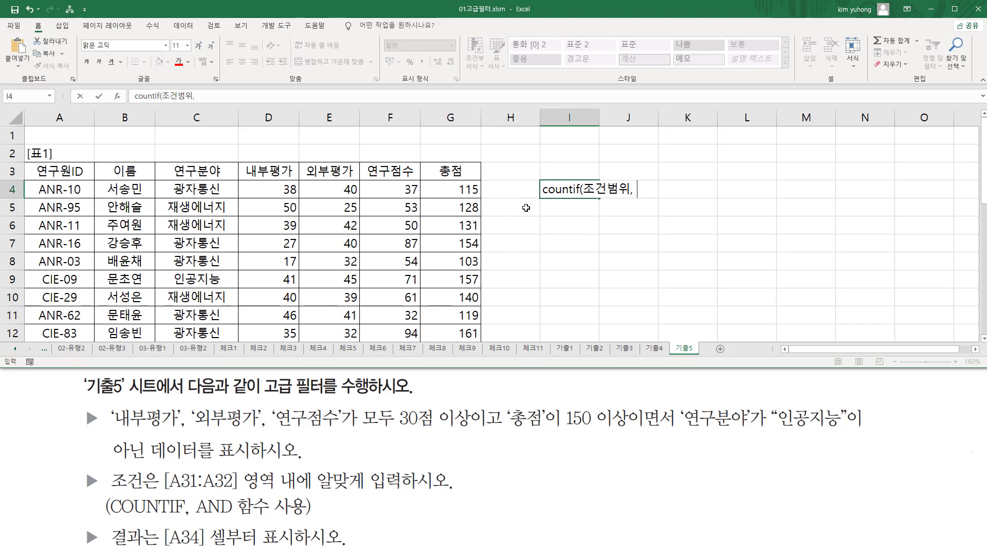
text( "조건"))
key(Return)
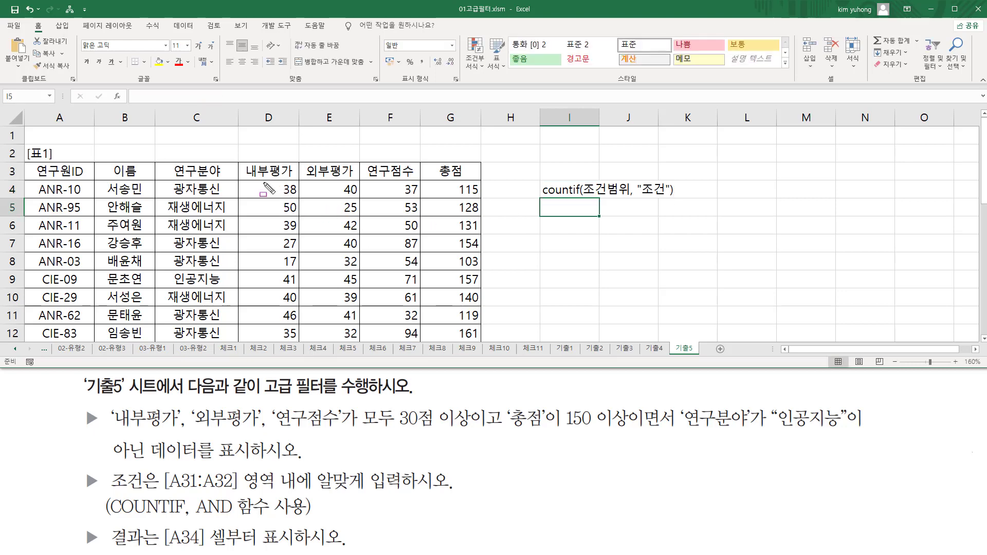
drag(242, 182, 426, 198)
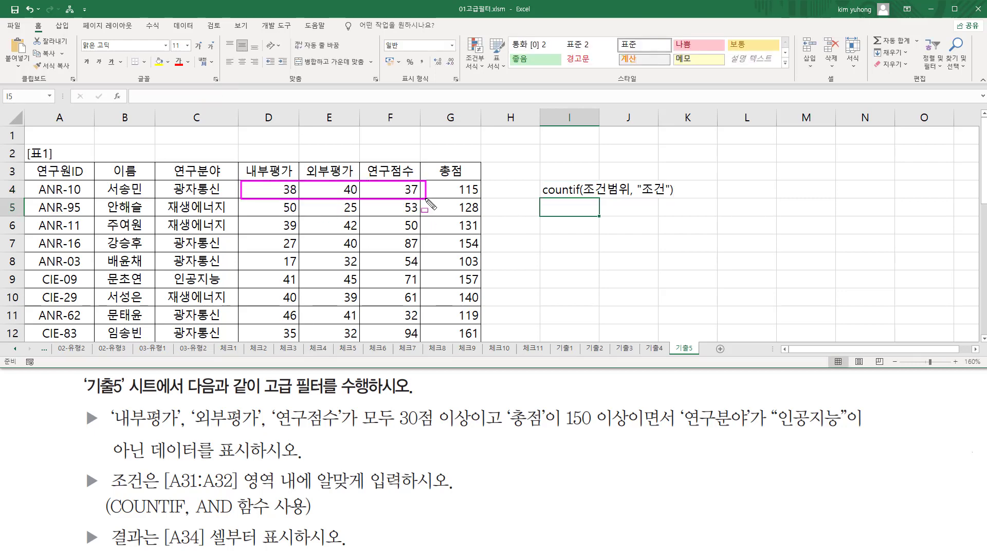
drag(590, 194, 667, 195)
mouse_move(398, 402)
mouse_down()
mouse_move(416, 441)
mouse_move(470, 433)
mouse_up()
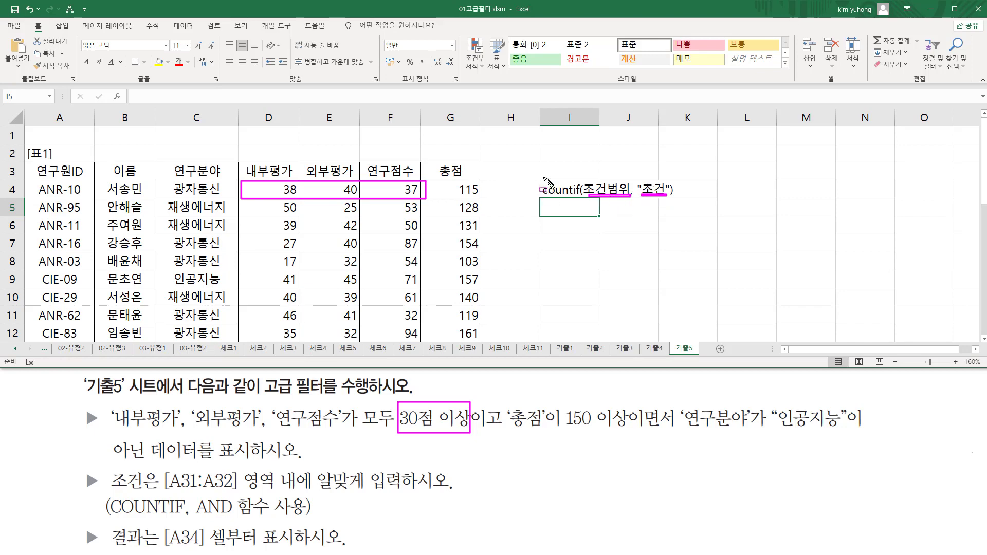
drag(539, 180, 575, 200)
drag(282, 194, 418, 194)
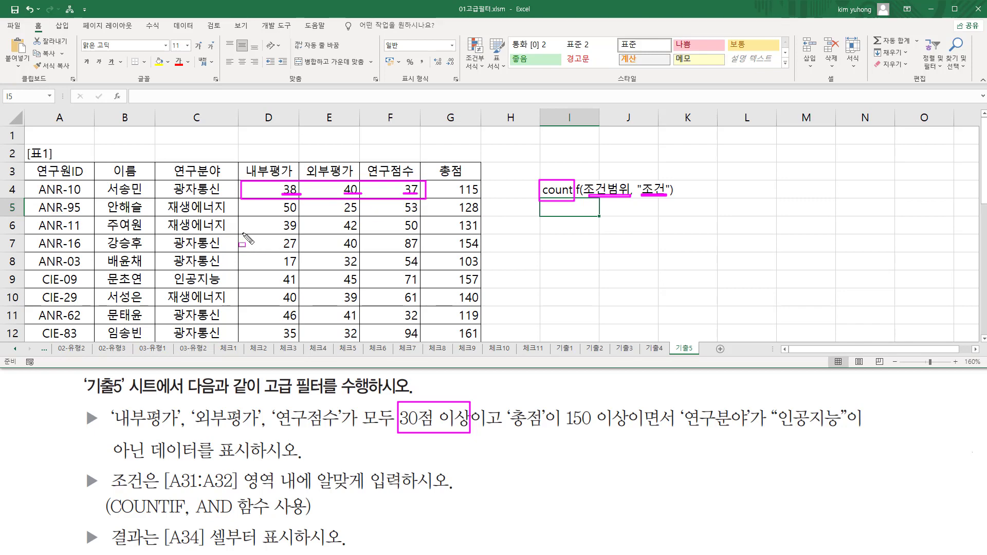
drag(243, 235, 419, 251)
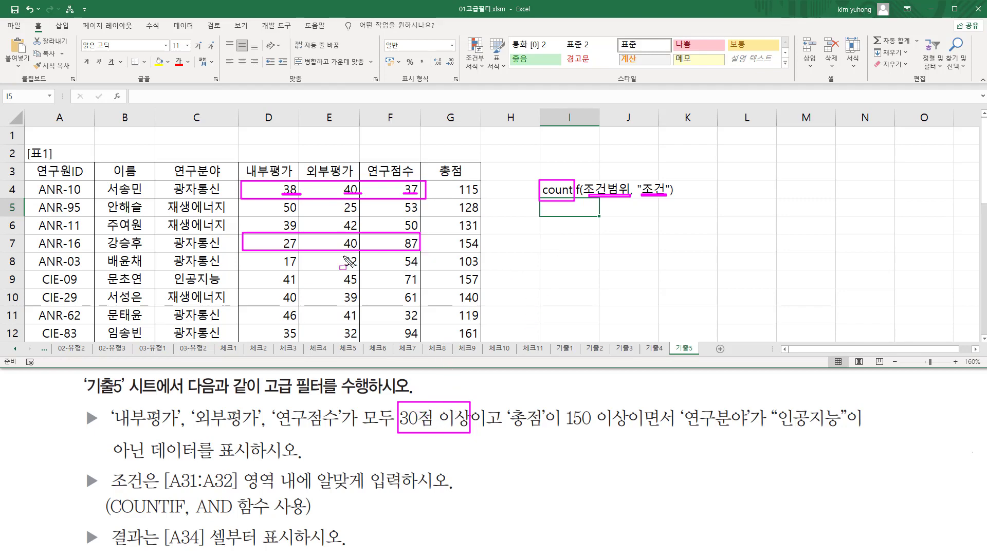
mouse_move(341, 236)
mouse_down()
mouse_move(361, 249)
mouse_move(341, 250)
mouse_up()
mouse_move(398, 235)
mouse_down()
mouse_move(411, 235)
mouse_move(425, 255)
mouse_up()
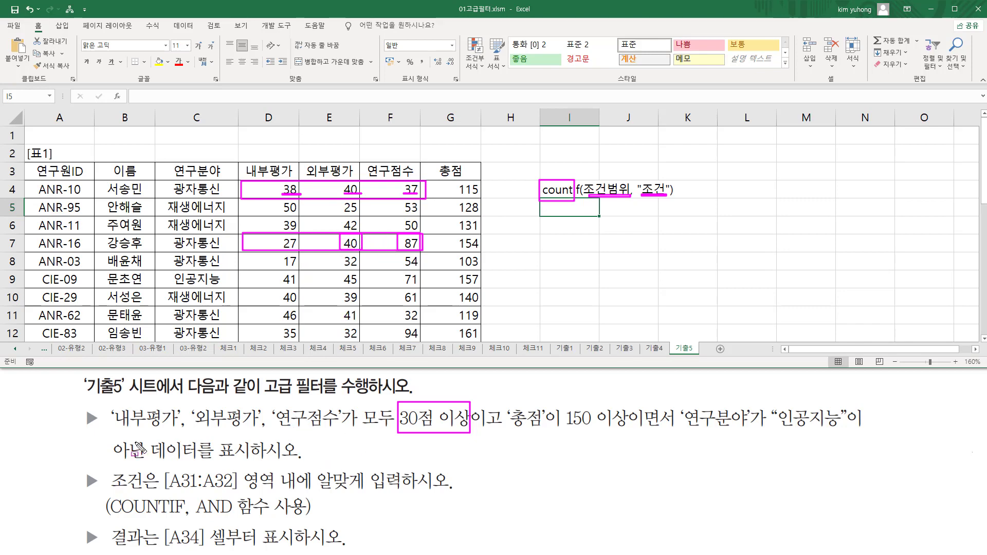
mouse_move(109, 428)
mouse_down()
mouse_move(333, 429)
mouse_move(371, 419)
mouse_move(393, 432)
mouse_up()
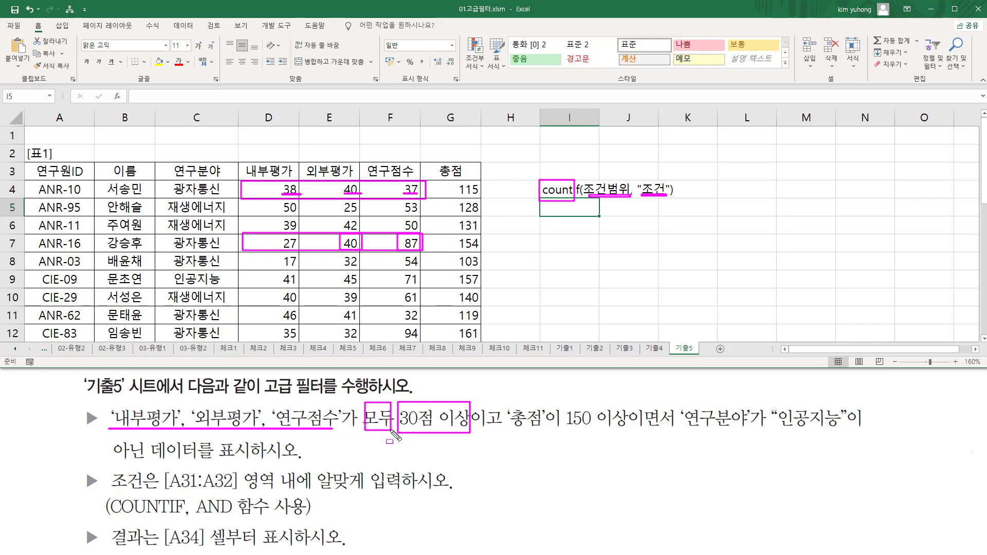
drag(537, 172, 678, 204)
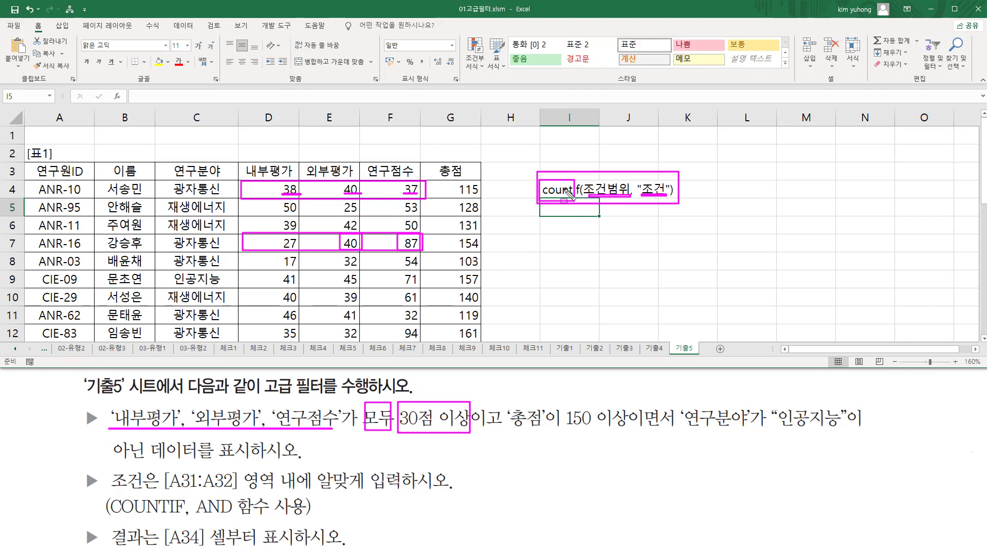
key(Escape)
drag(539, 178, 680, 202)
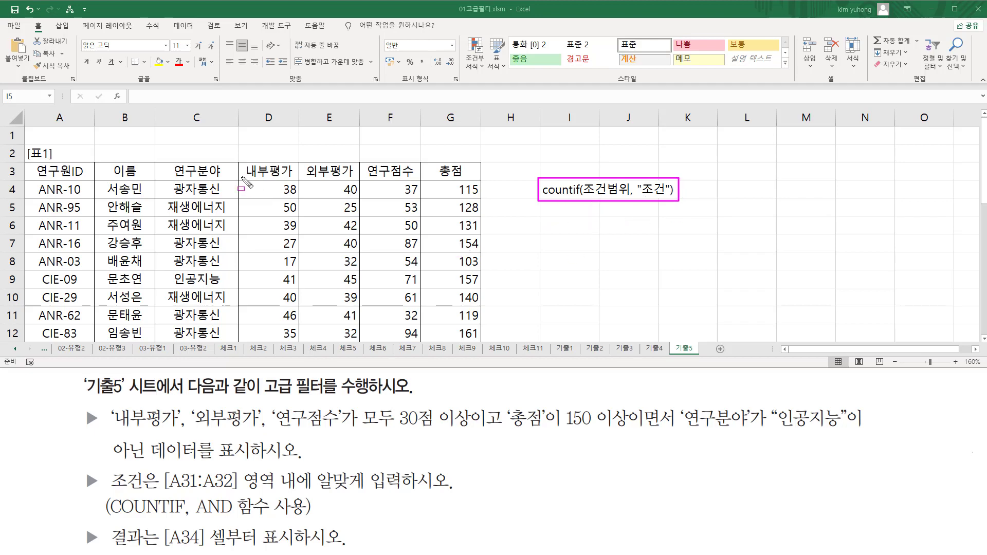
drag(242, 178, 422, 200)
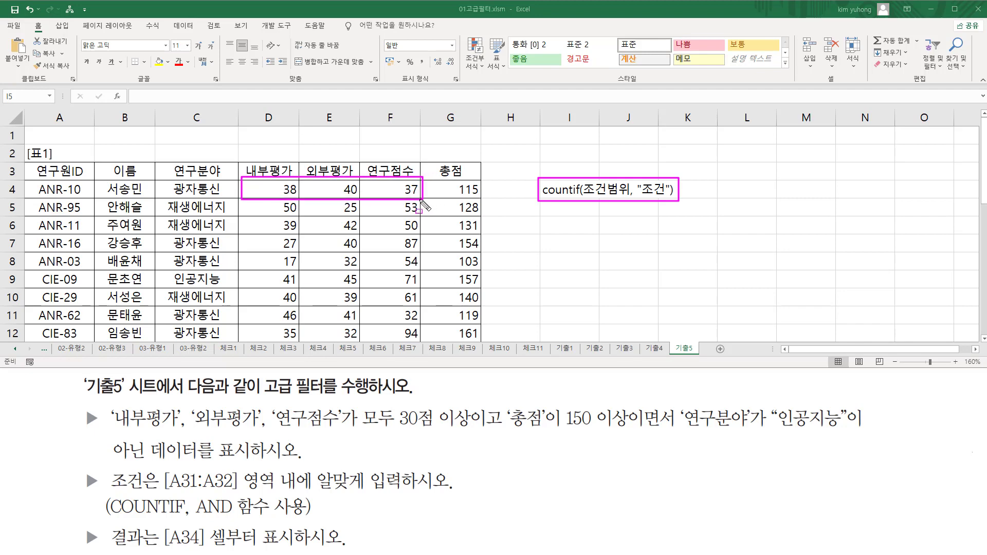
mouse_move(508, 400)
mouse_down()
mouse_move(509, 434)
mouse_move(630, 435)
mouse_up()
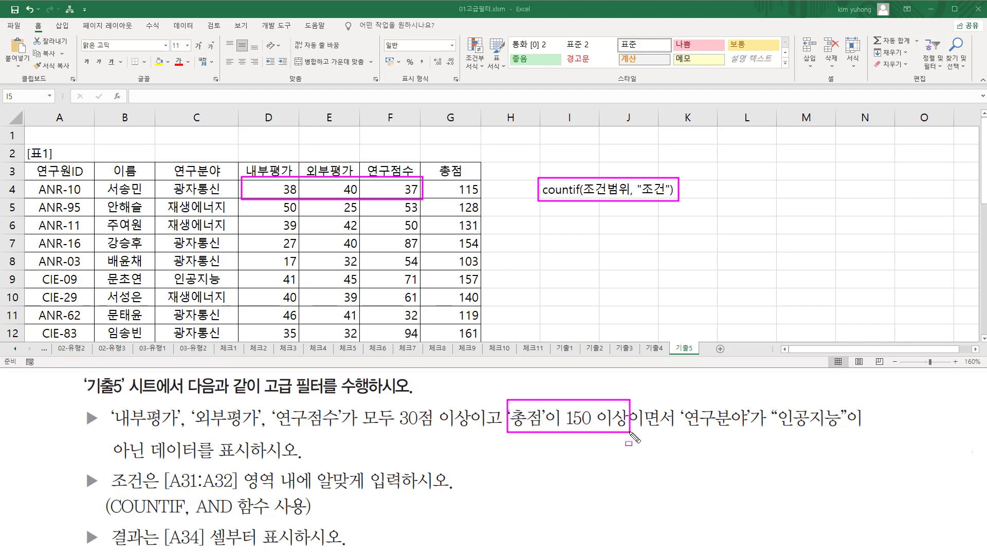
mouse_move(453, 181)
mouse_down()
mouse_move(454, 200)
mouse_move(487, 201)
mouse_up()
mouse_move(679, 431)
mouse_down()
mouse_move(750, 430)
mouse_move(756, 402)
mouse_move(877, 405)
mouse_up()
mouse_move(111, 464)
mouse_down()
mouse_move(218, 465)
mouse_move(200, 435)
mouse_up()
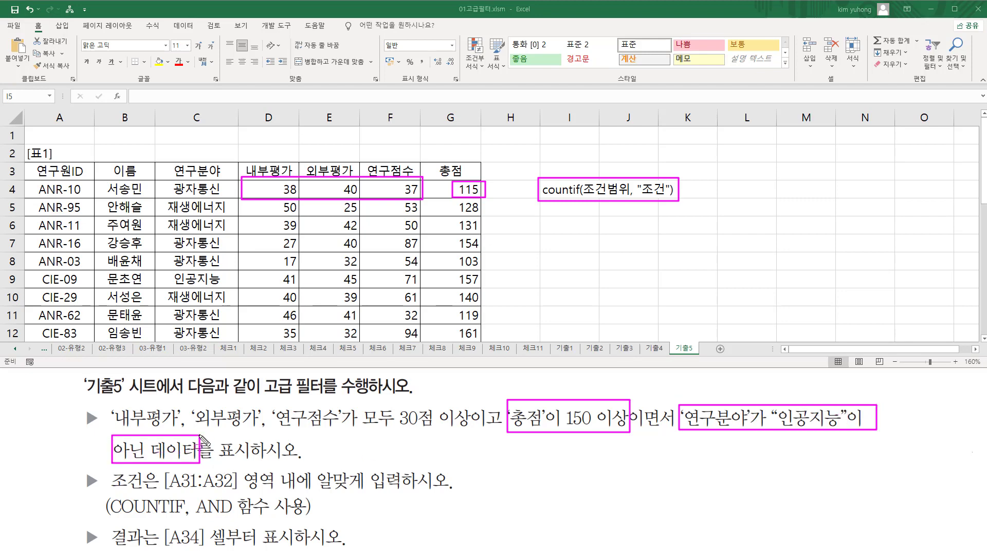
drag(154, 193, 233, 338)
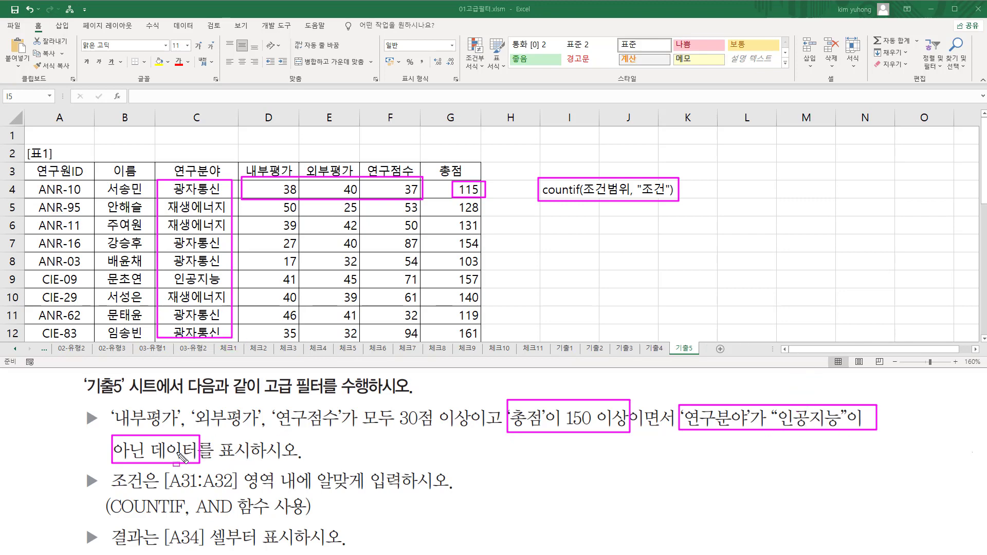
key(Escape)
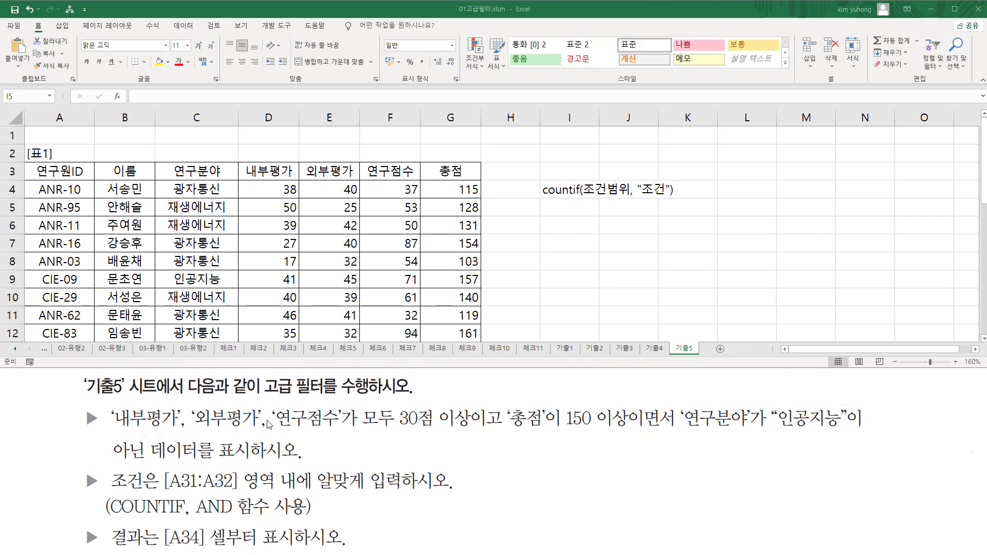
mouse_move(107, 403)
mouse_down()
mouse_move(180, 438)
mouse_move(470, 435)
mouse_up()
mouse_move(509, 401)
mouse_down()
mouse_move(520, 423)
mouse_move(628, 437)
mouse_up()
mouse_move(683, 399)
mouse_down()
mouse_move(690, 414)
mouse_move(863, 435)
mouse_up()
drag(104, 437, 148, 441)
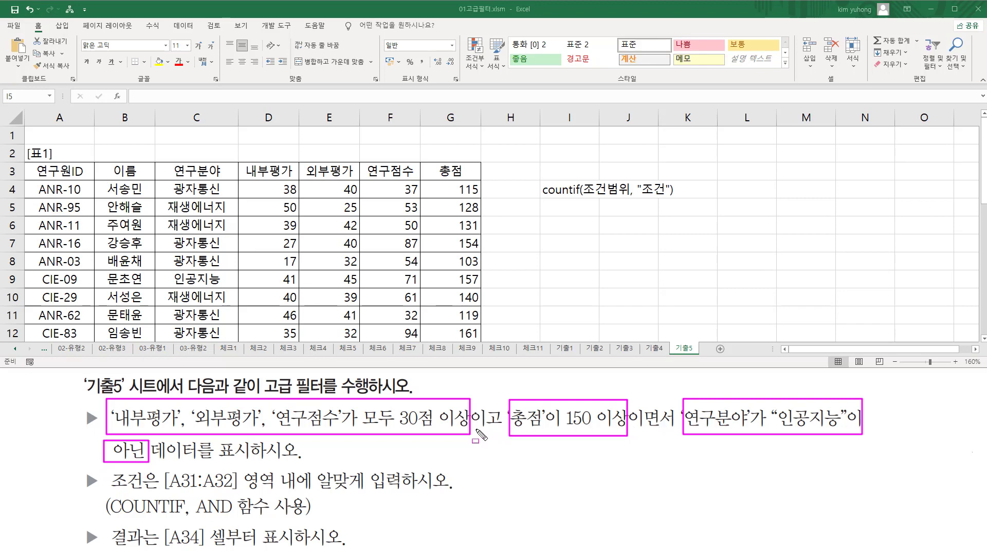
drag(476, 429, 500, 429)
drag(634, 429, 674, 429)
drag(197, 517, 232, 517)
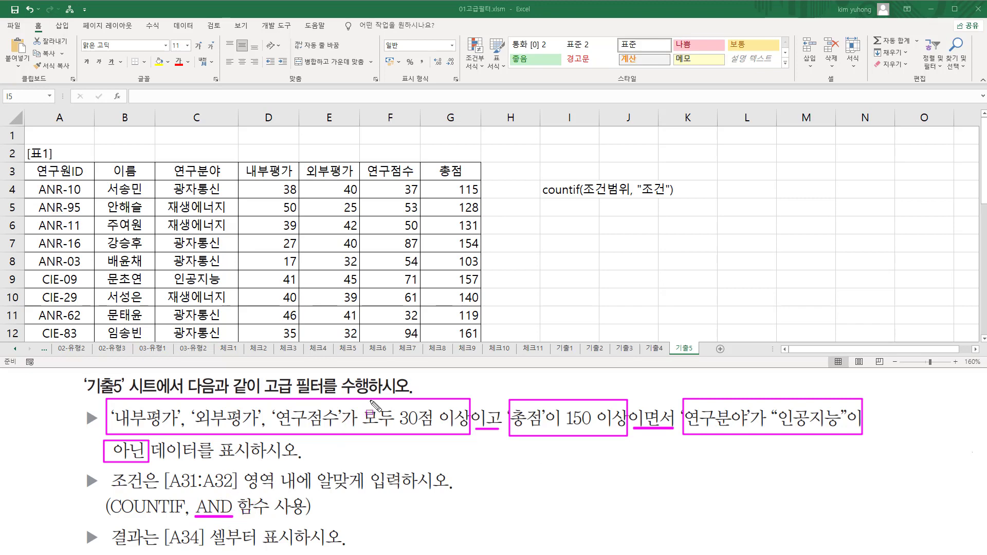
mouse_move(163, 468)
mouse_down()
mouse_move(211, 491)
mouse_move(240, 490)
mouse_up()
drag(307, 498, 311, 502)
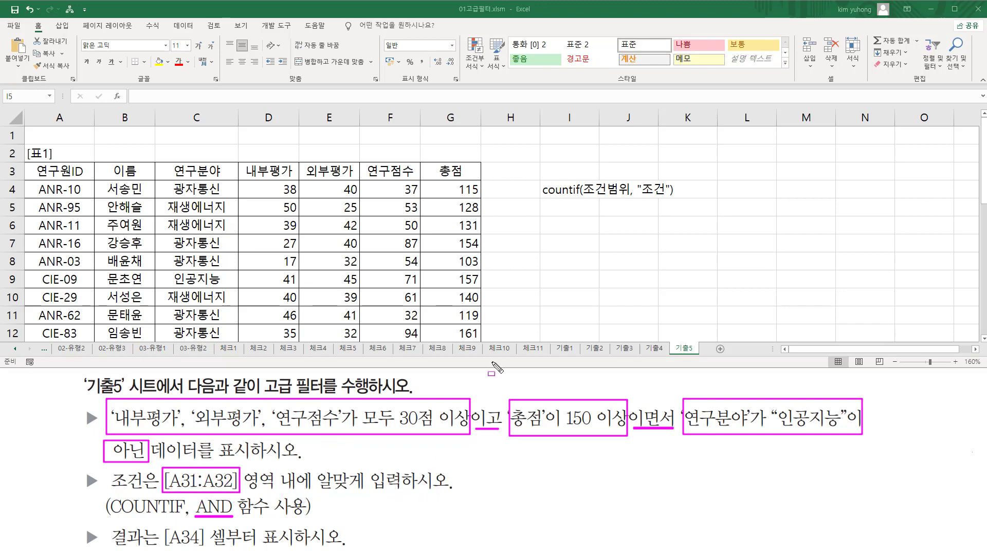
key(Escape)
Copy the COUNTIF syntax note from cell I4 to cell C31, beside the criteria range A31:A32.
click(566, 190)
key(ctrl+c)
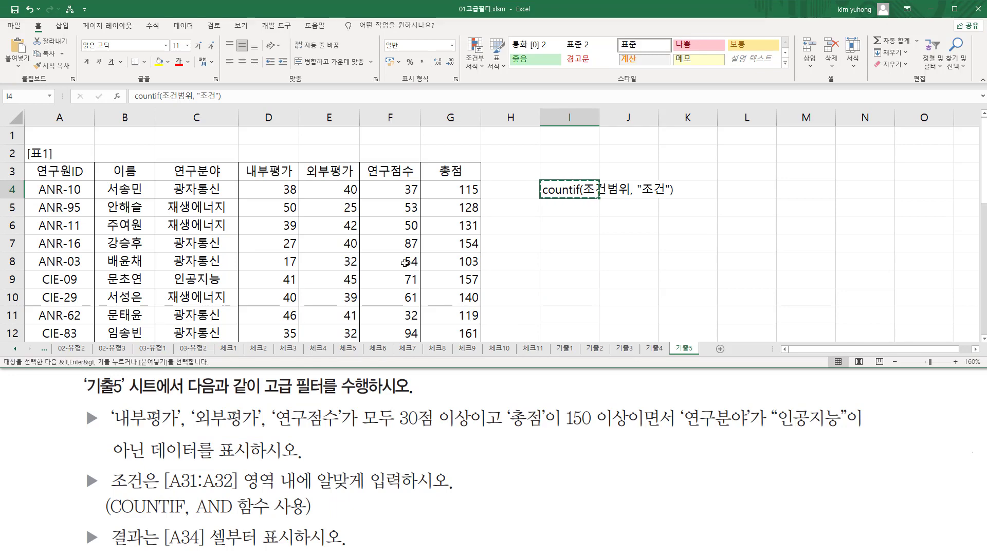
scroll(405, 263, down, 7)
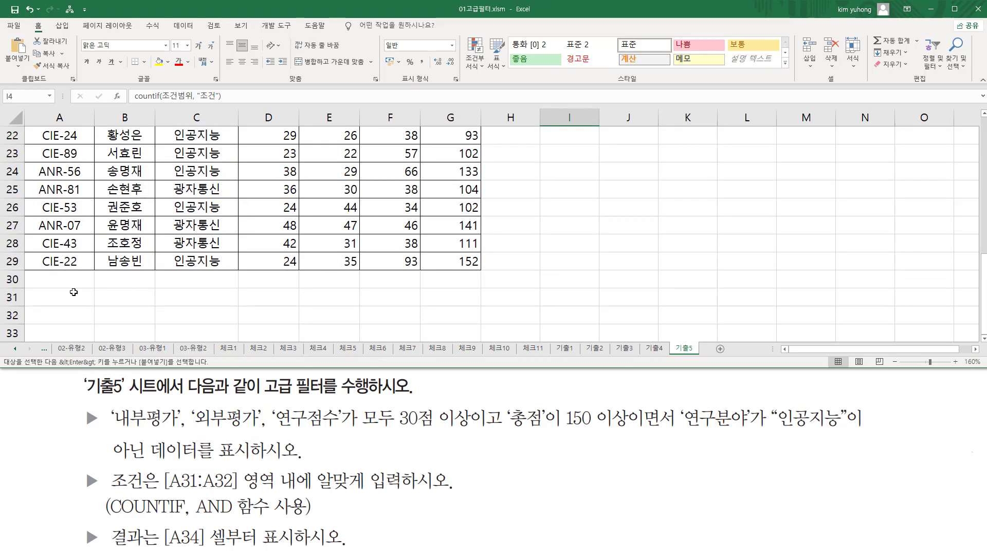
drag(74, 292, 75, 310)
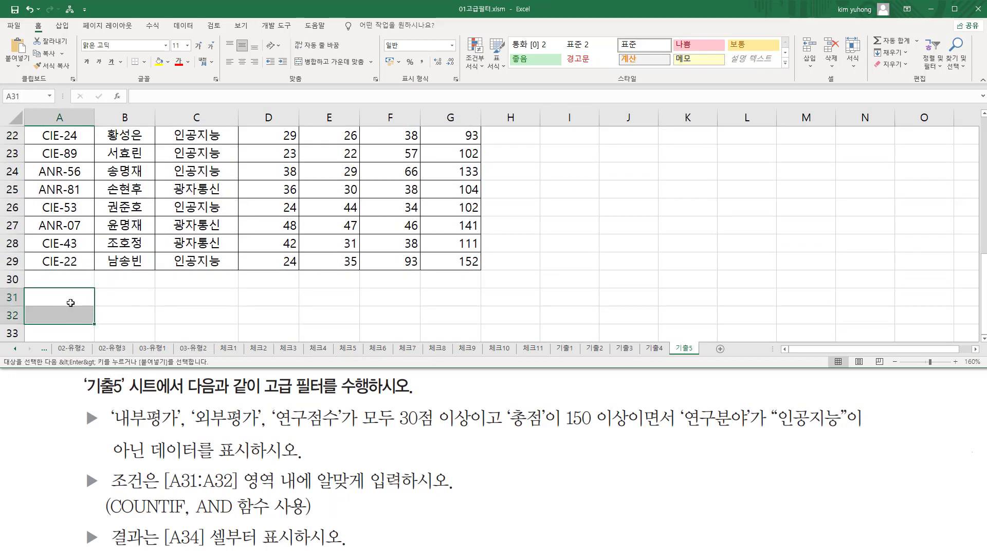
click(205, 299)
key(Return)
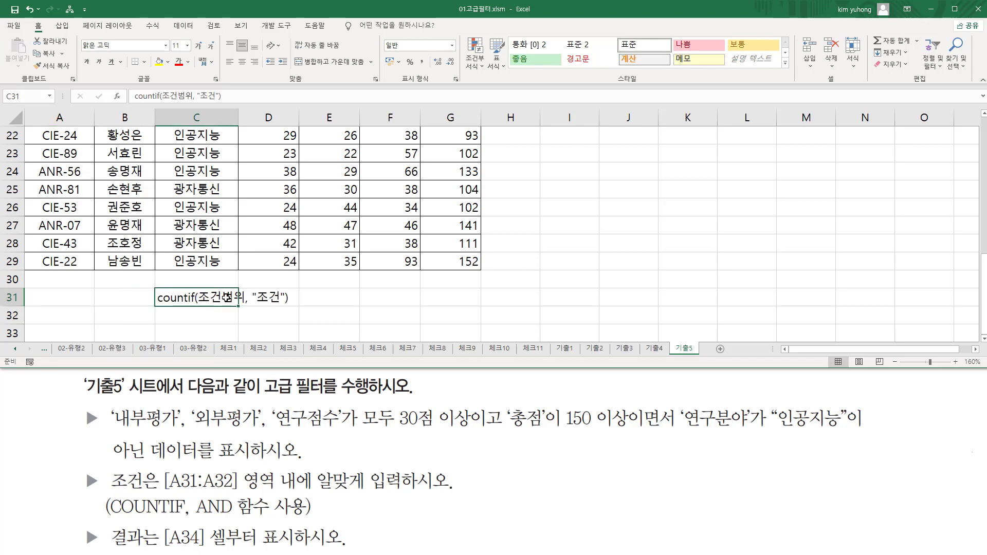
Enter the heading 조건 in cell A31 for the criteria range.
click(69, 299)
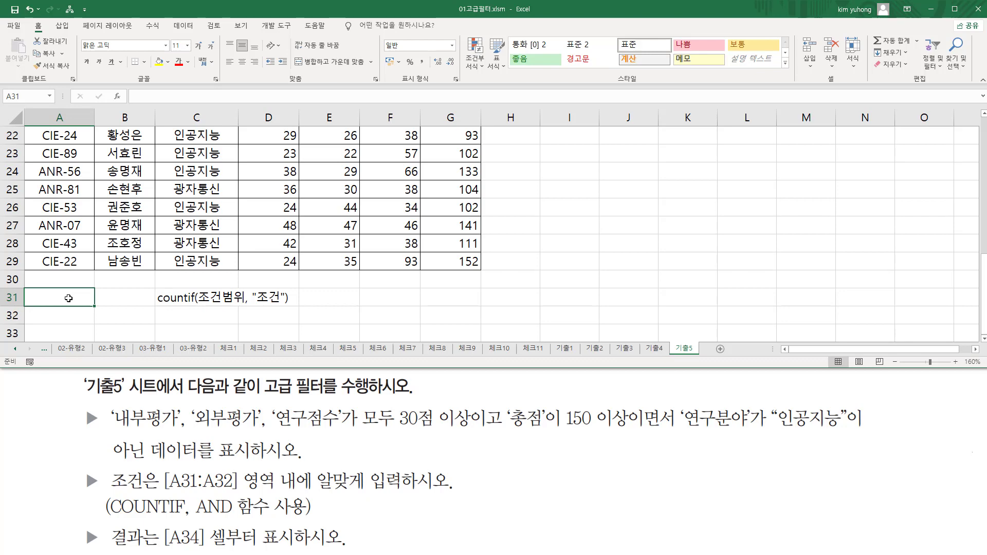
text(조건)
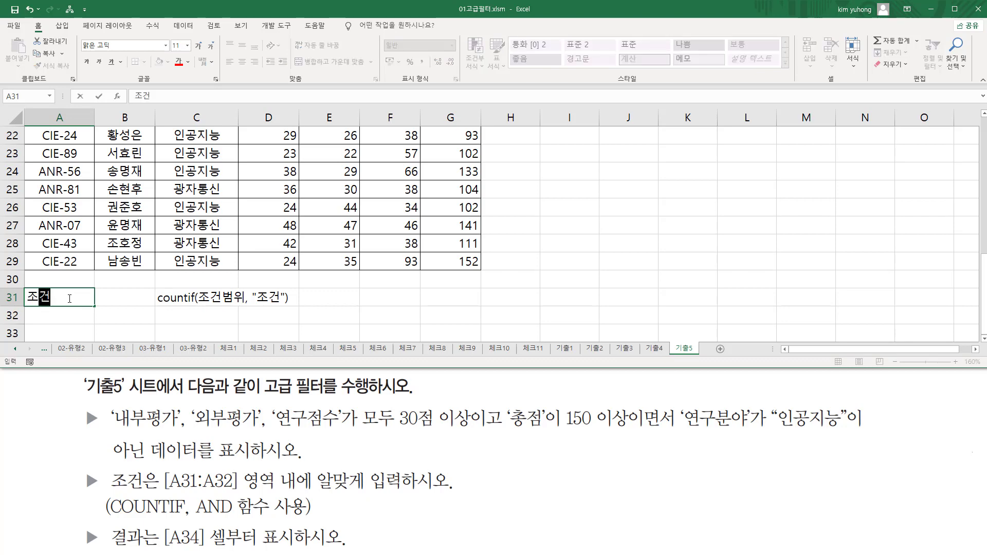
key(Return)
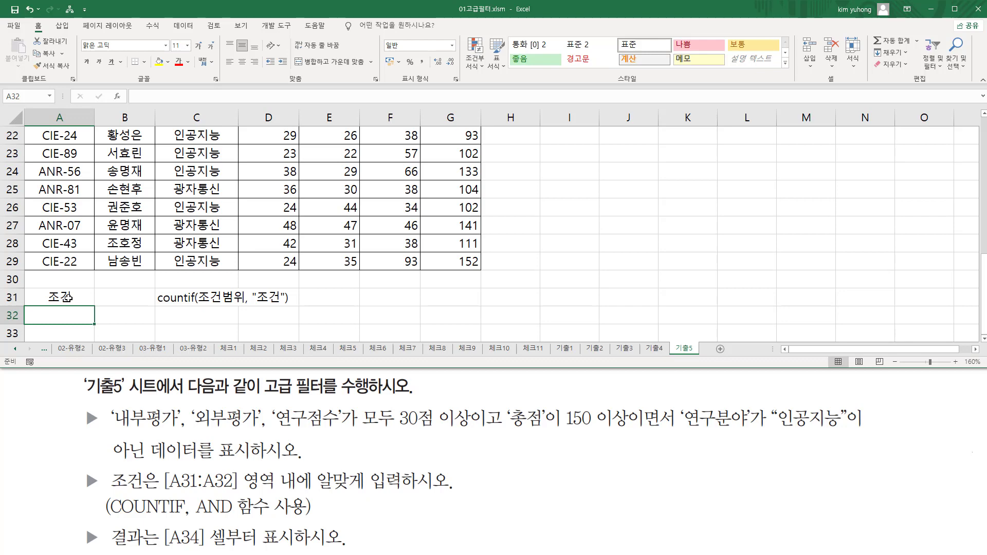
Enter the formula =COUNTIF(D4:F4,">=30") in cell A32 to count the first record's scores of at least 30.
text(=)
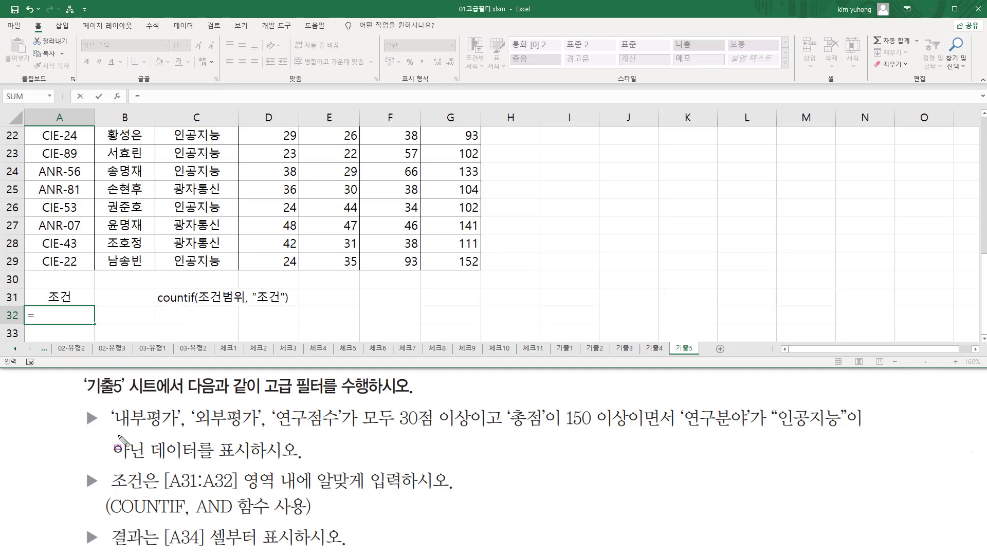
drag(112, 428, 480, 427)
key(Escape)
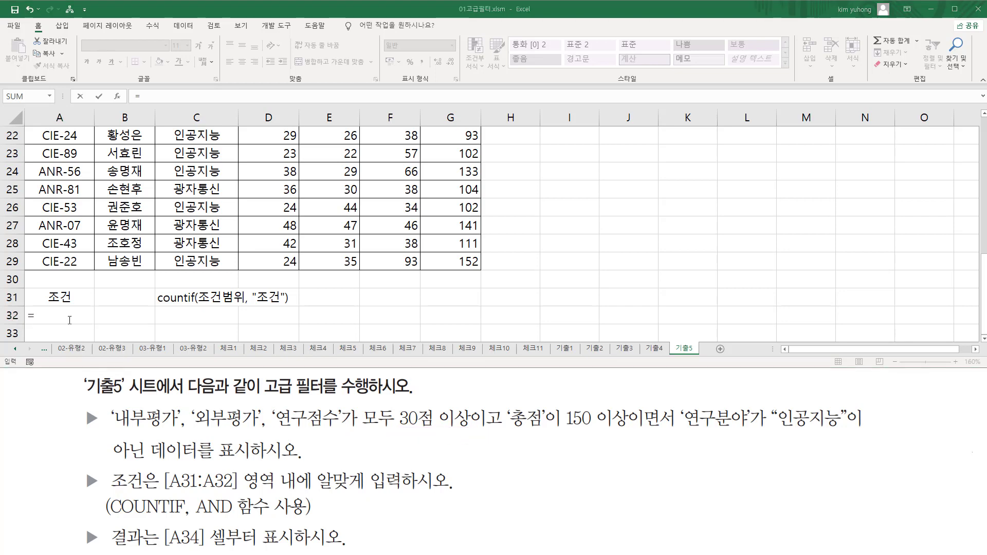
click(64, 315)
text(=)
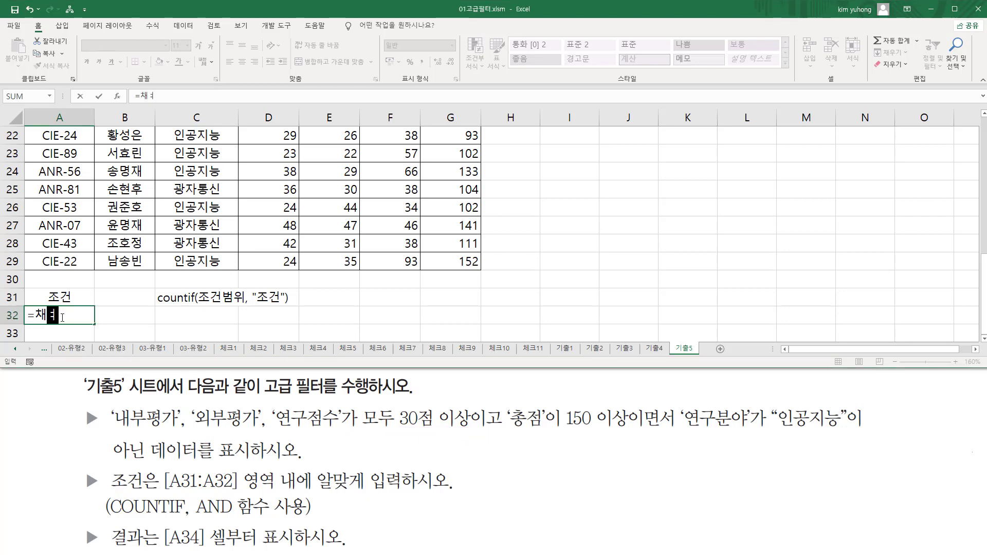
text(countif)
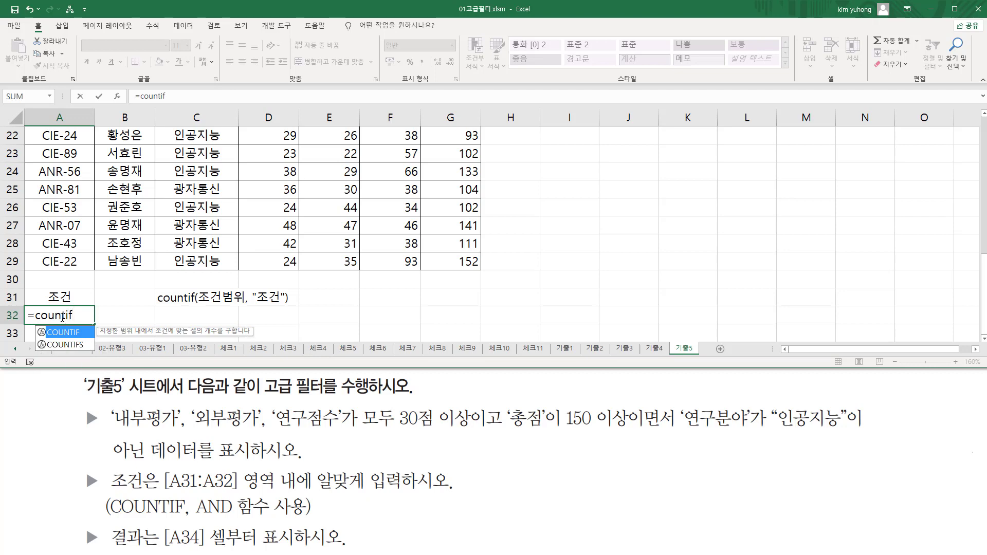
key(Tab)
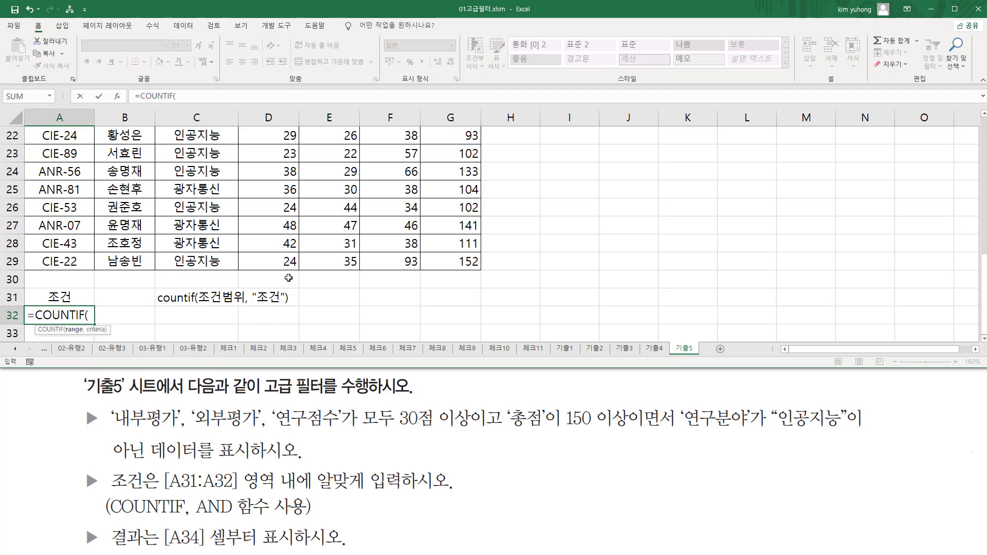
scroll(274, 190, up, 7)
drag(273, 190, 386, 189)
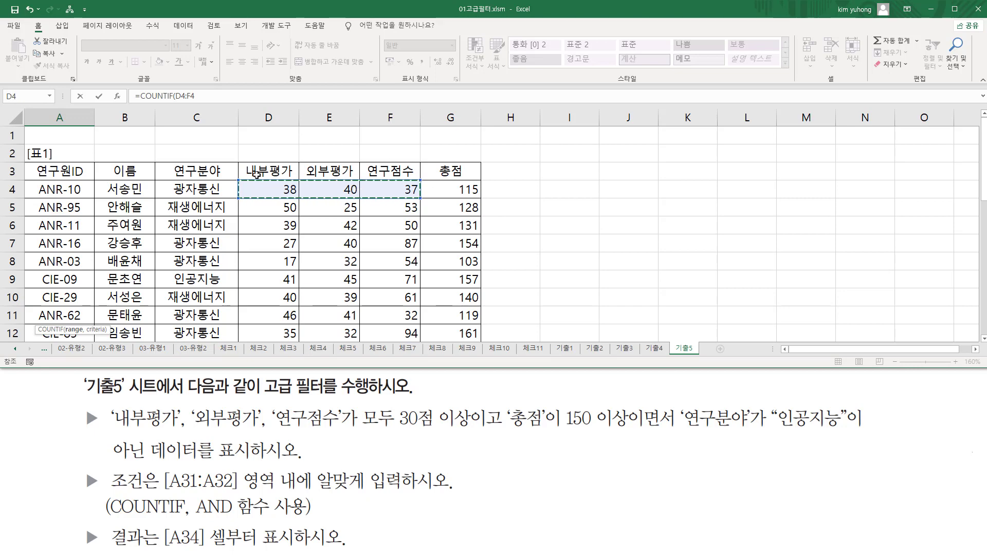
text(,">=30)
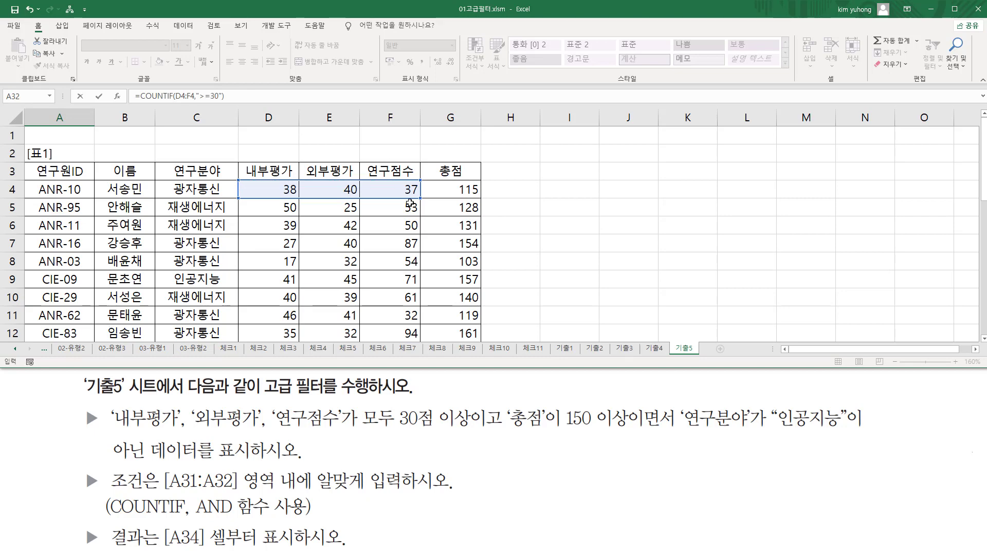
scroll(310, 234, down, 9)
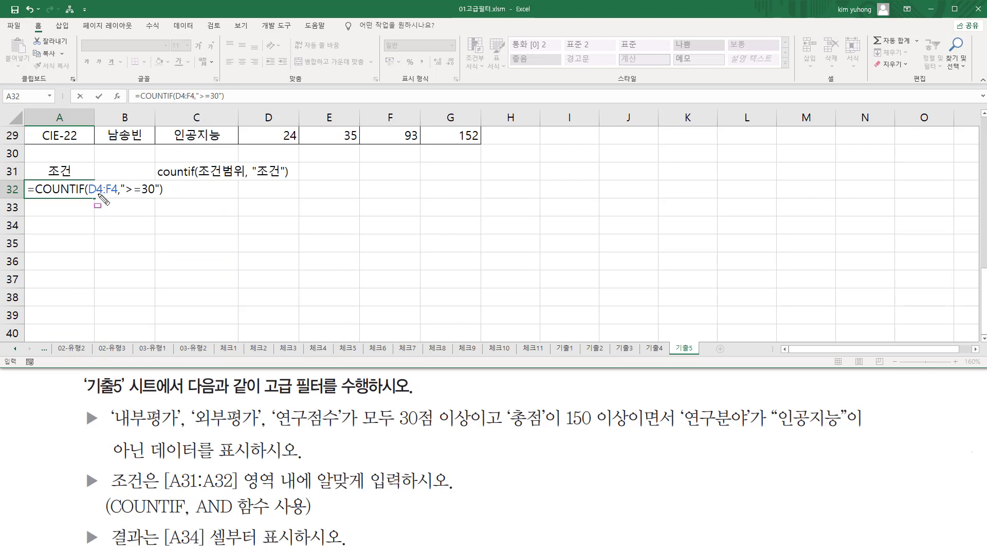
drag(87, 196, 115, 196)
drag(124, 195, 154, 195)
drag(35, 195, 72, 197)
key(Escape)
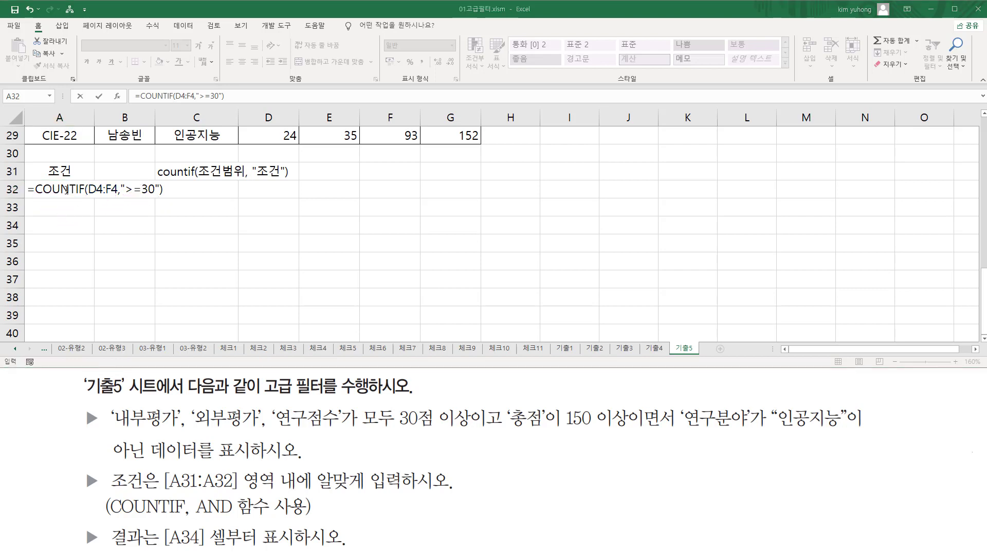
key(Return)
Examine the COUNTIF result in A32 against the three score columns in rows 4, 23 and 29 and the 30-point requirement.
scroll(349, 245, up, 9)
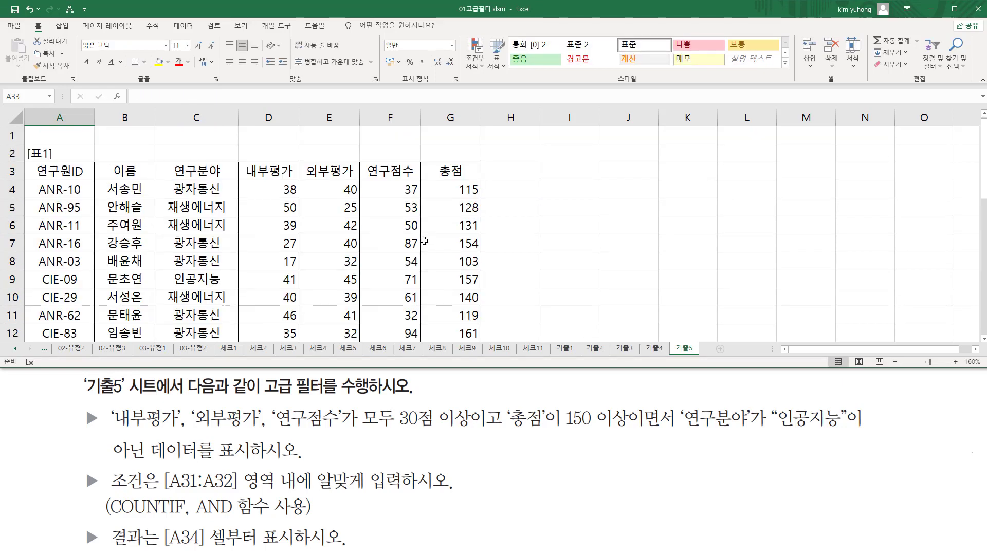
drag(239, 180, 421, 203)
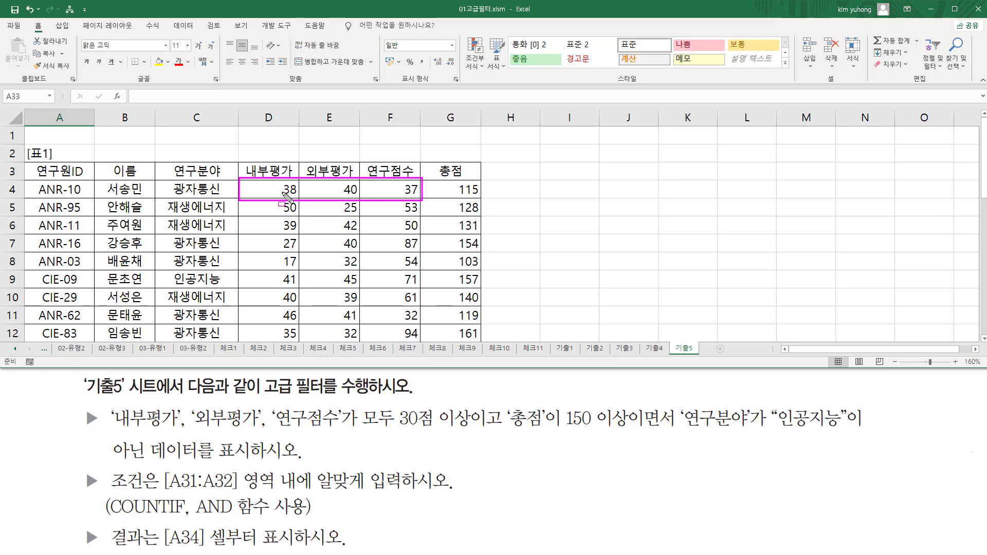
key(Escape)
scroll(187, 269, down, 2)
scroll(186, 269, down, 5)
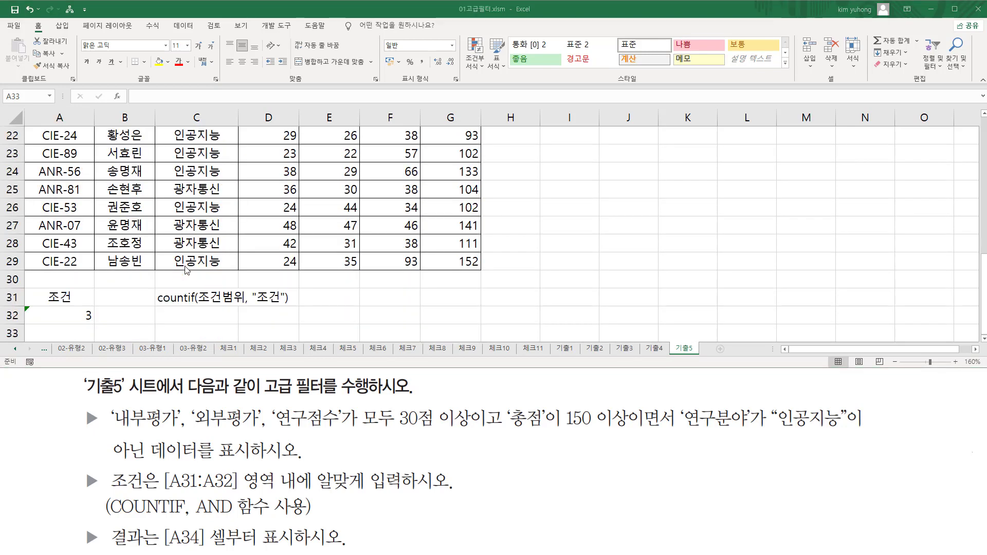
click(90, 317)
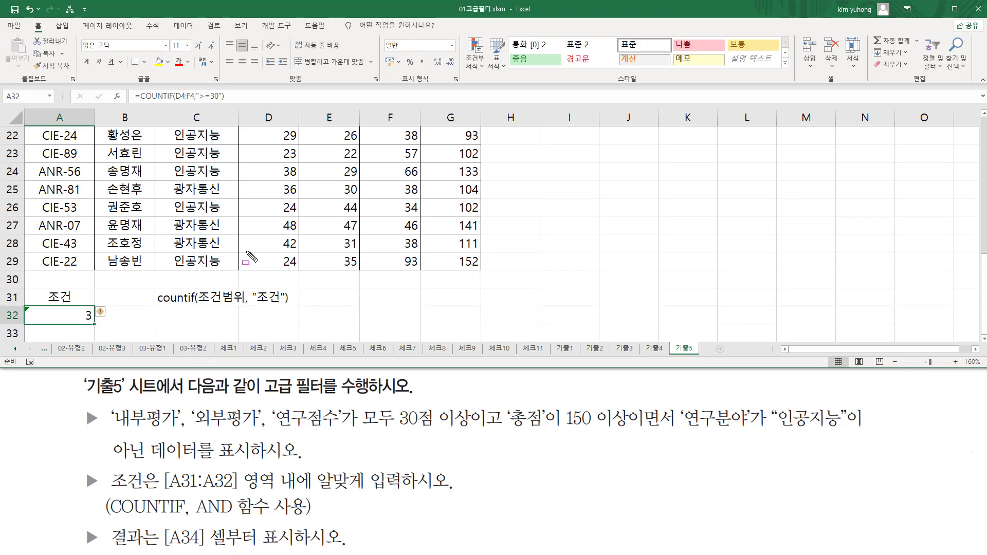
drag(247, 252, 423, 272)
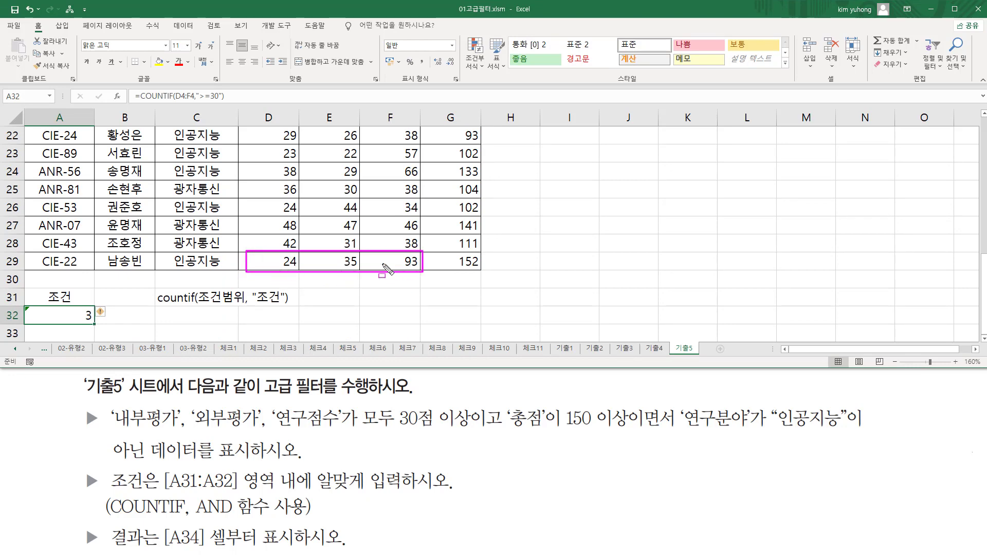
drag(340, 268, 419, 267)
mouse_move(245, 141)
mouse_down()
mouse_move(259, 159)
mouse_move(422, 163)
mouse_up()
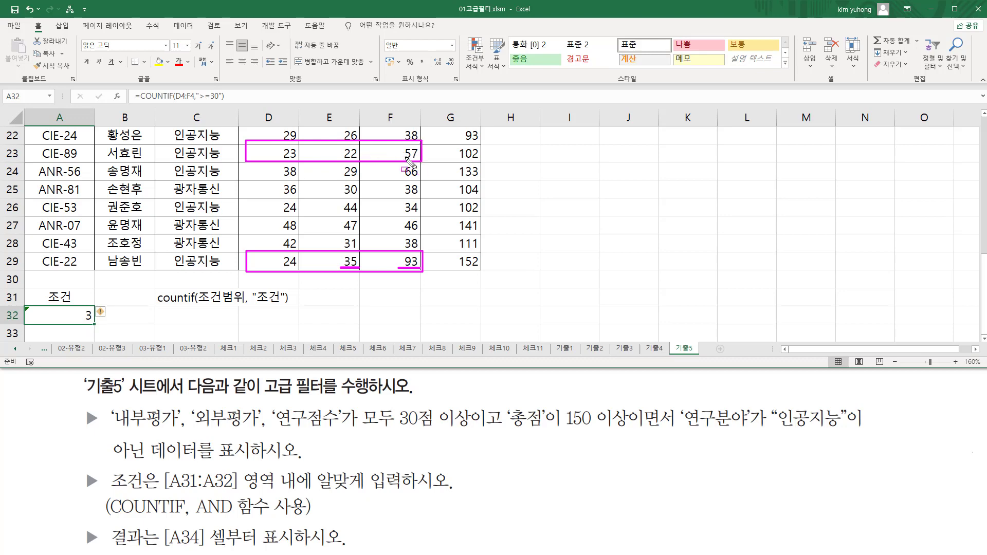
drag(405, 158, 417, 157)
drag(83, 307, 94, 324)
drag(393, 426, 476, 427)
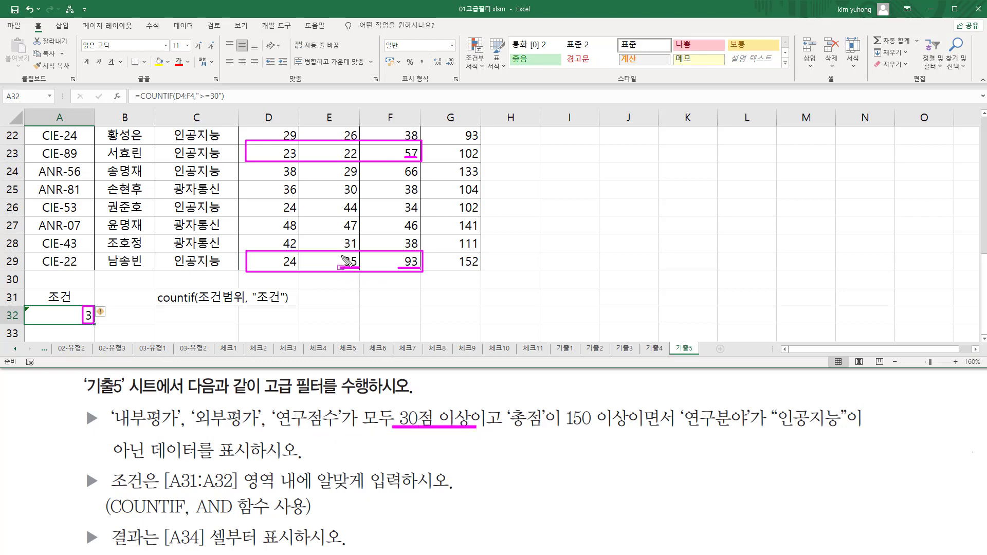
mouse_move(340, 269)
mouse_down()
mouse_move(341, 252)
mouse_move(419, 270)
mouse_up()
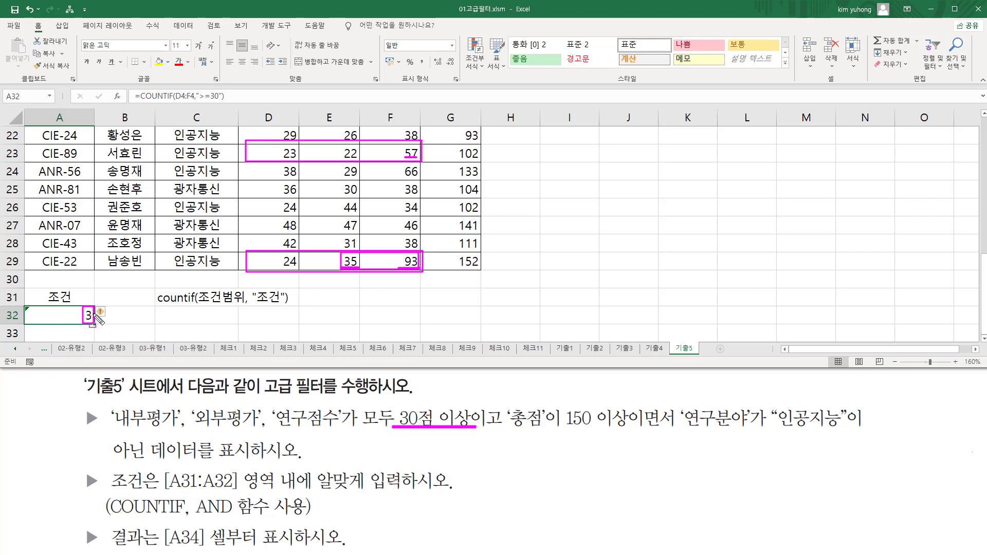
mouse_move(403, 161)
mouse_down()
mouse_move(403, 146)
mouse_move(419, 145)
mouse_move(419, 161)
mouse_up()
key(Escape)
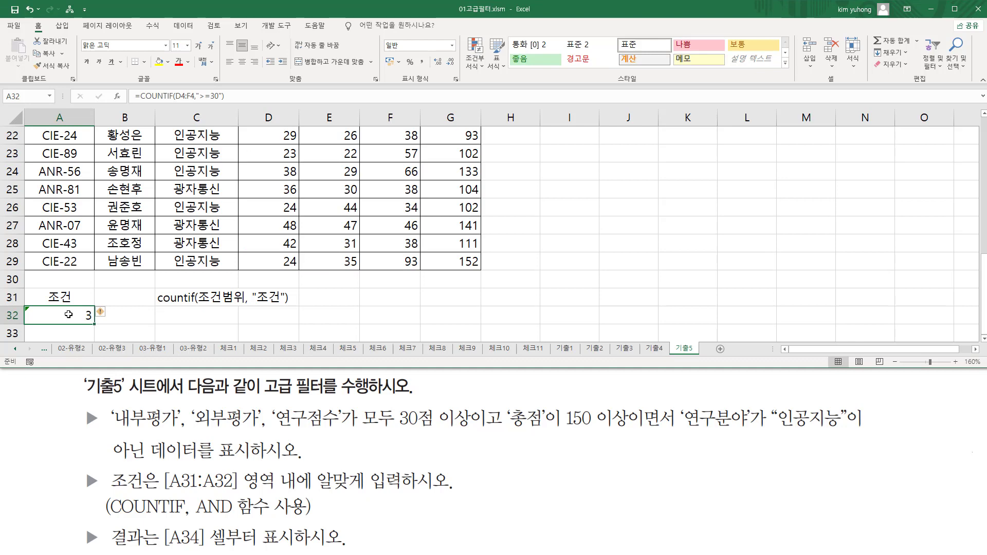
Make the COUNTIF in A32 test for =3 and nest it as the first condition of an AND function.
double_click(69, 315)
key(End)
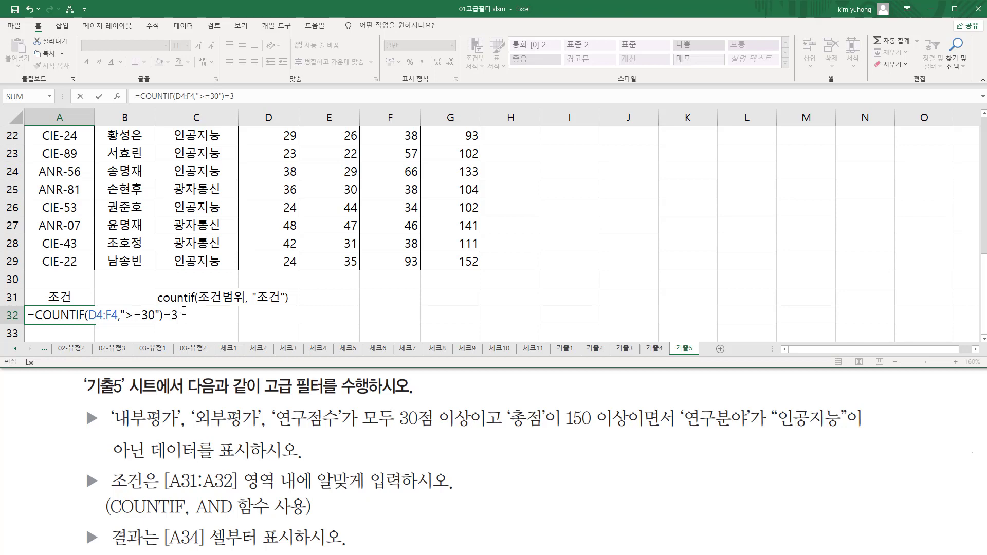
click(40, 315)
text(and)
key(Tab)
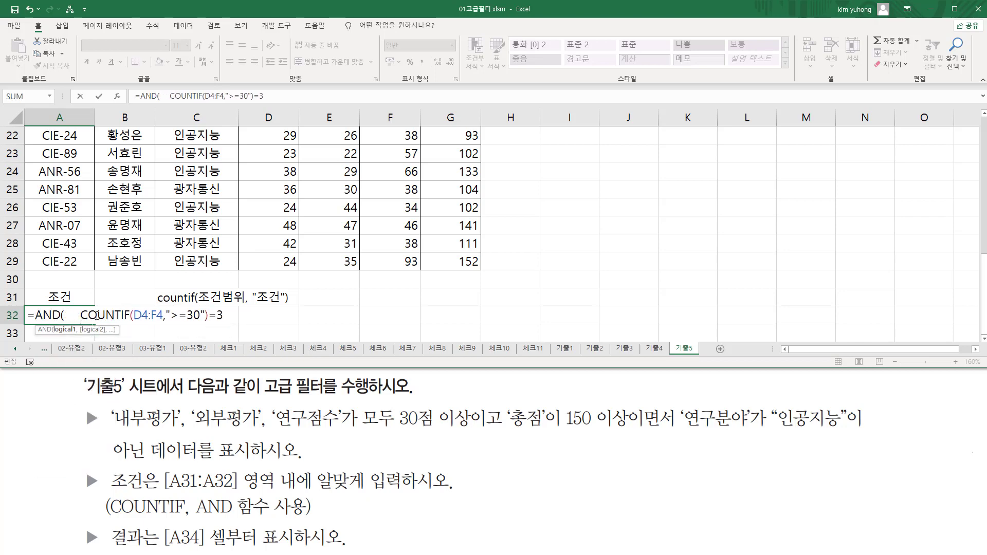
drag(97, 315, 293, 315)
key(Right)
text(,)
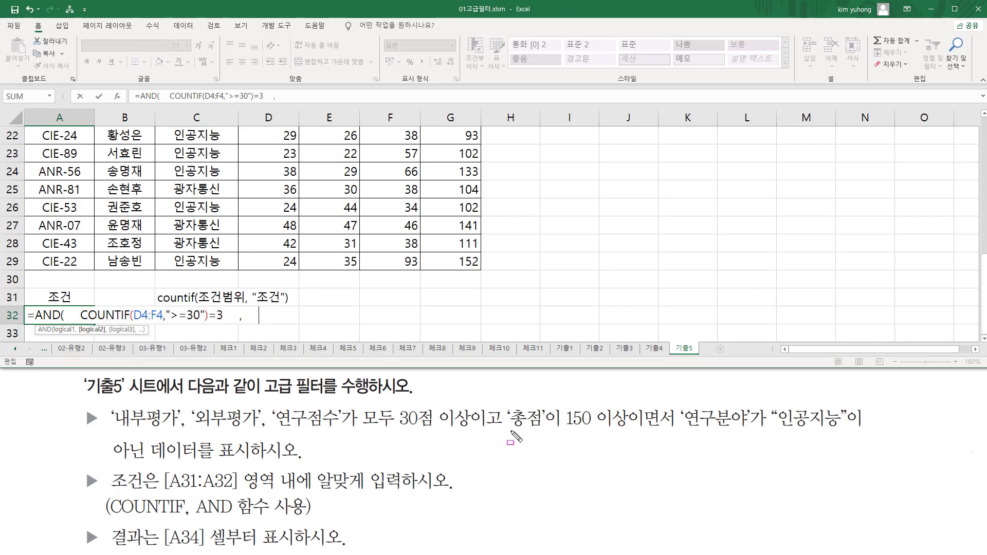
Add G4>=150 as the second AND condition in A32 to require a 총점 of at least 150.
drag(509, 431, 627, 432)
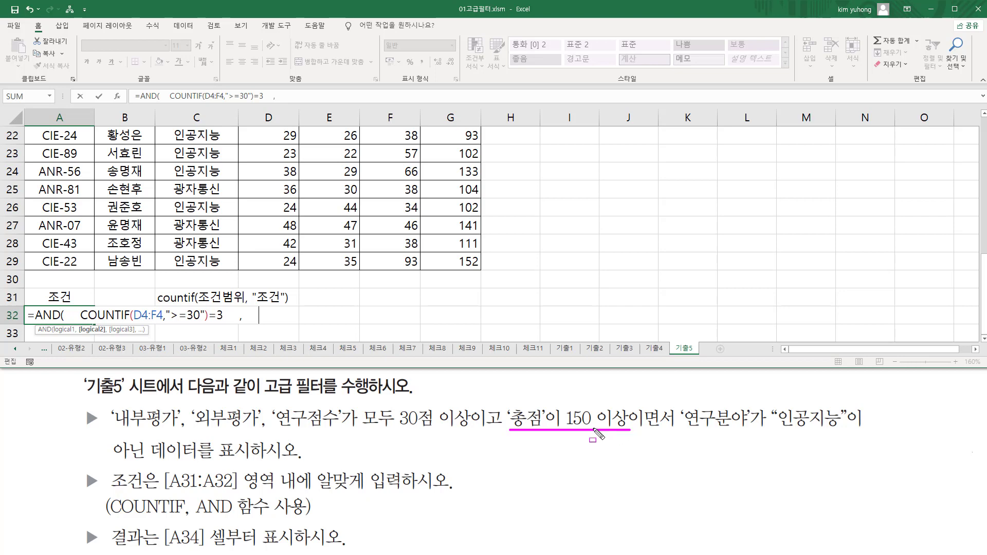
key(Escape)
scroll(437, 292, up, 7)
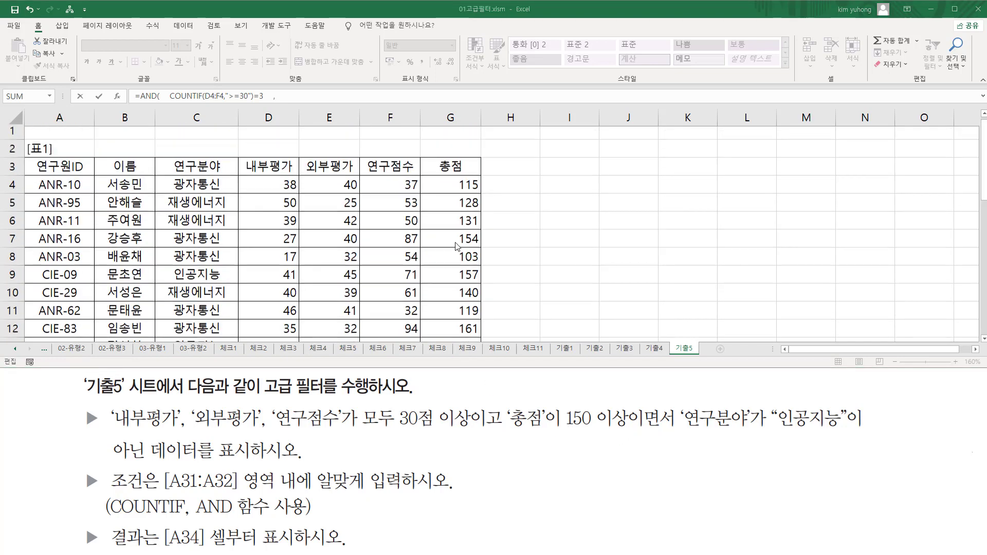
click(453, 189)
scroll(432, 221, down, 7)
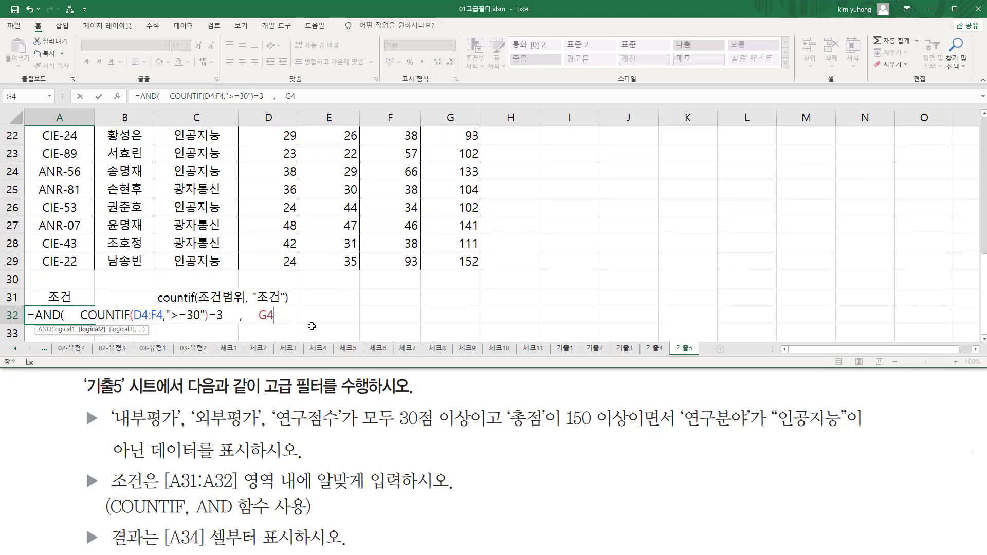
text(>=150   ,)
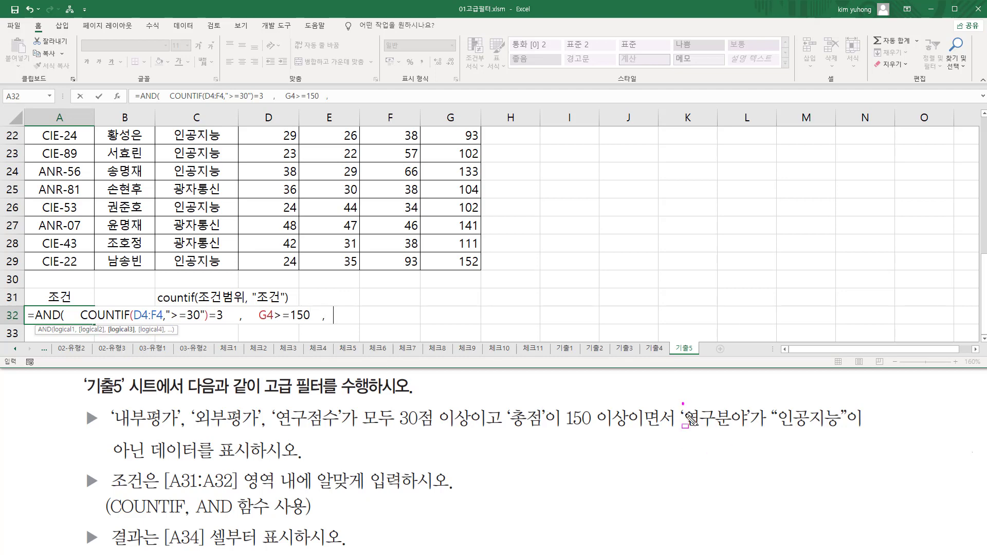
Add C4="인공지능" as the third AND condition in A32, testing the 연구분야 of the first record.
mouse_move(683, 403)
mouse_down()
mouse_move(749, 429)
mouse_move(865, 427)
mouse_up()
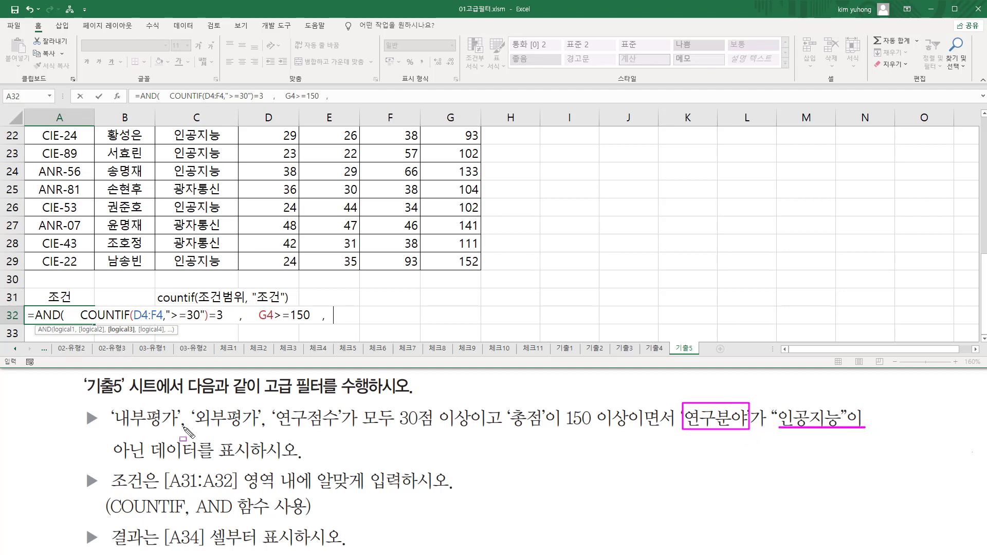
drag(103, 461, 97, 463)
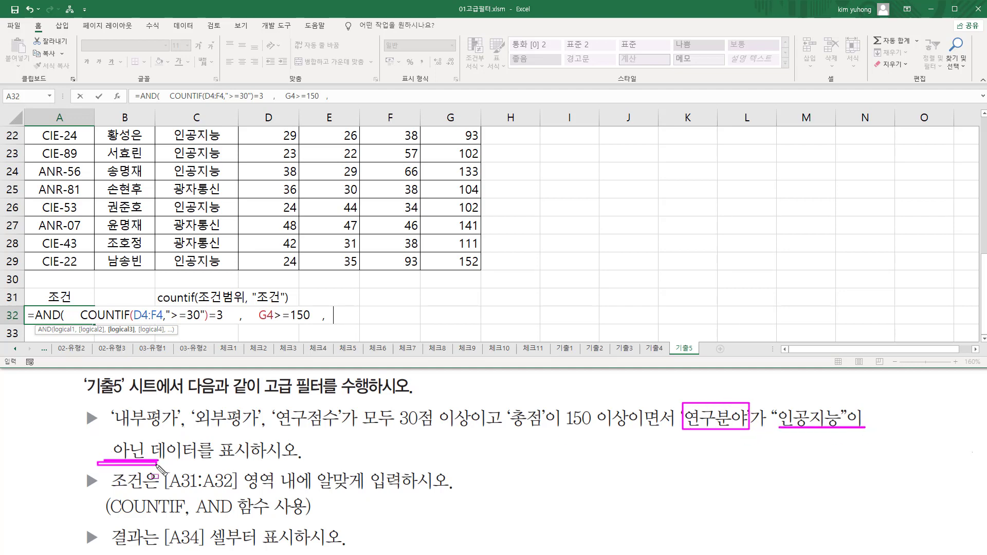
key(Escape)
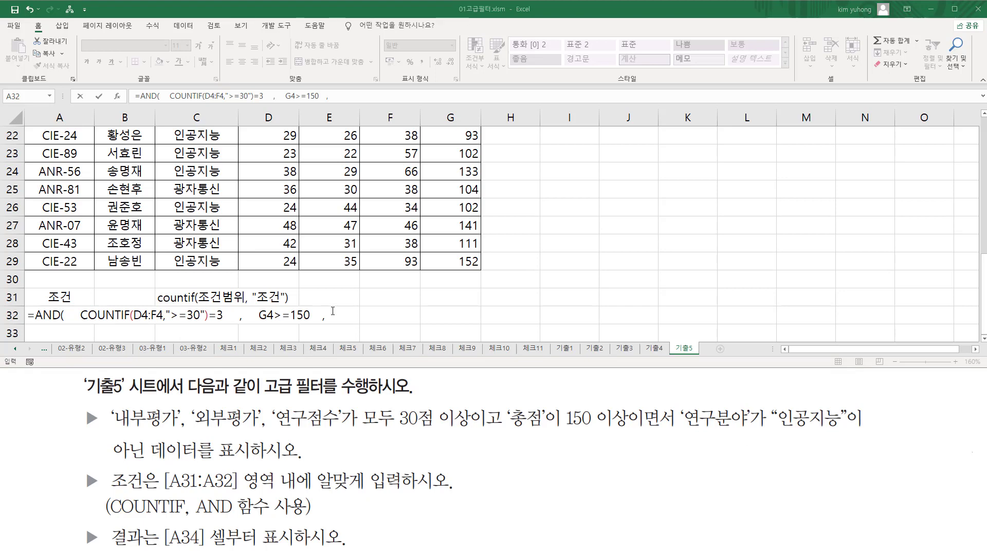
scroll(343, 317, up, 7)
click(211, 191)
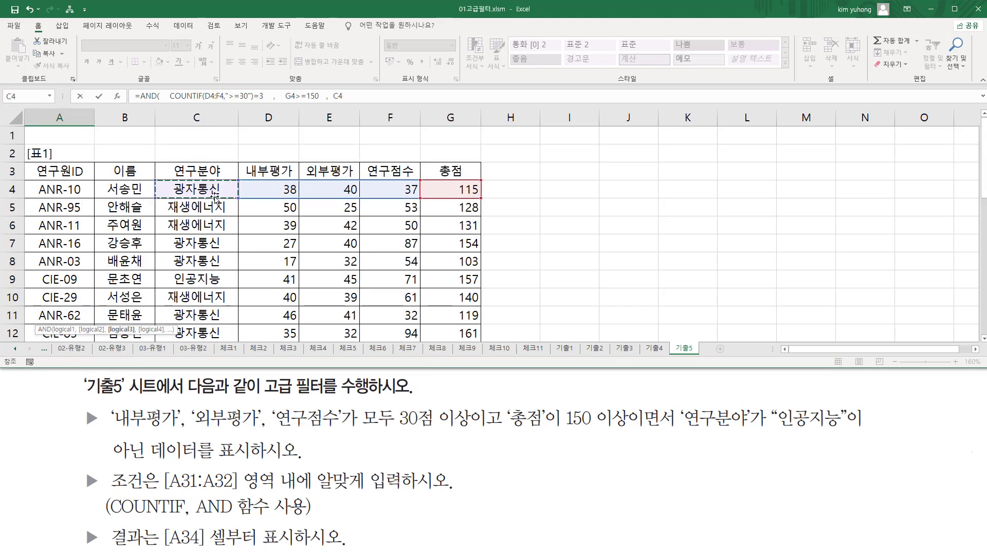
scroll(242, 246, down, 9)
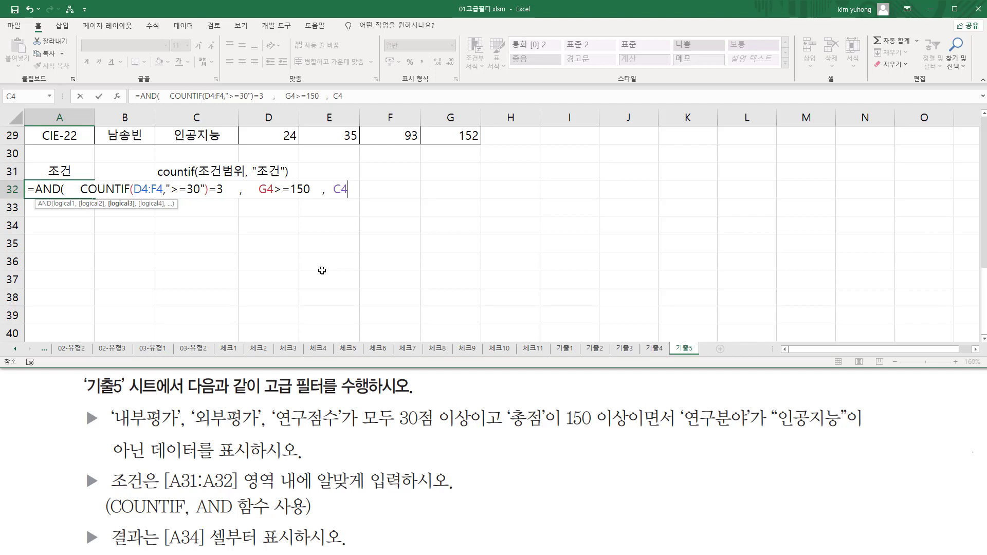
text(="인공지능"인공진능)
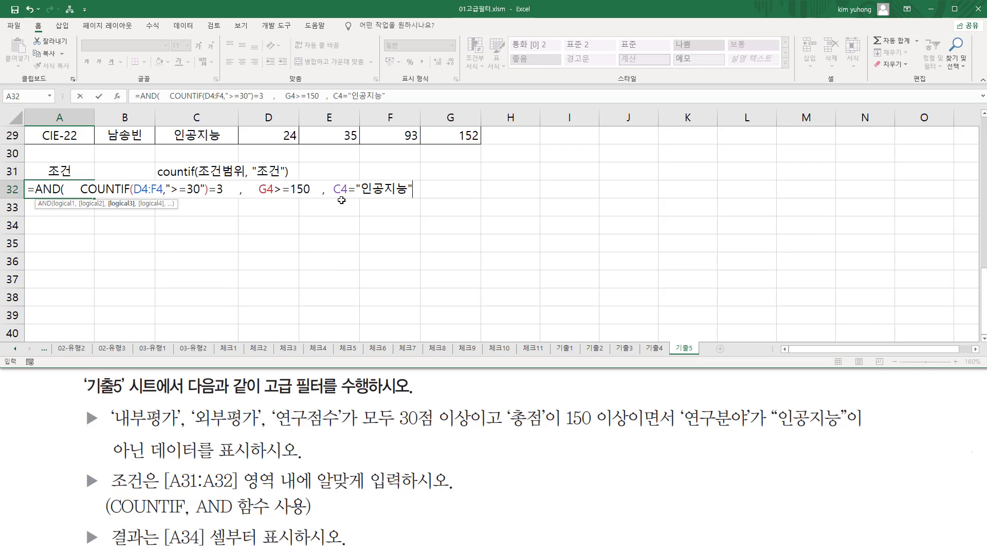
Change the operator in the C4 condition to <> so that records with 연구분야 "인공지능" are excluded.
drag(332, 195, 418, 200)
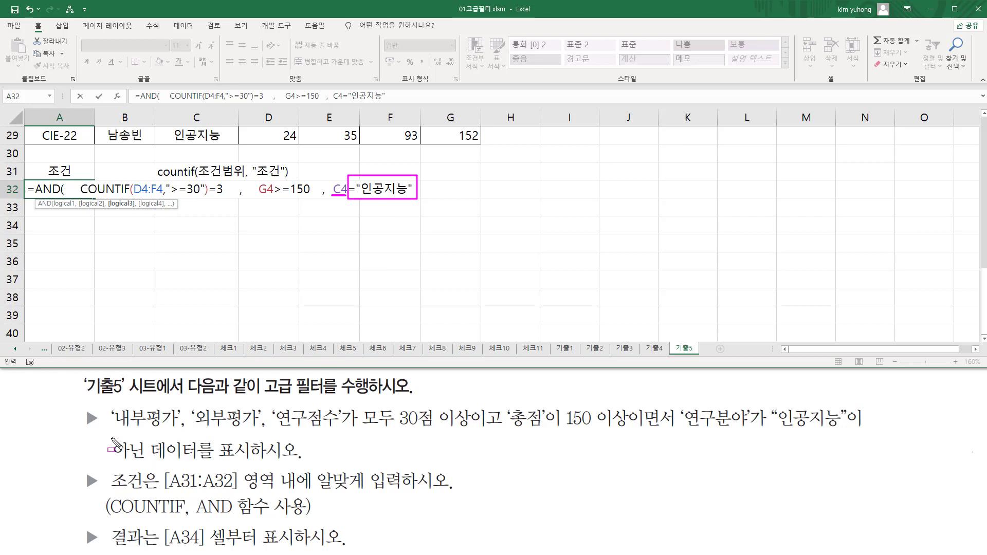
drag(110, 438, 146, 459)
key(Escape)
drag(355, 192, 352, 193)
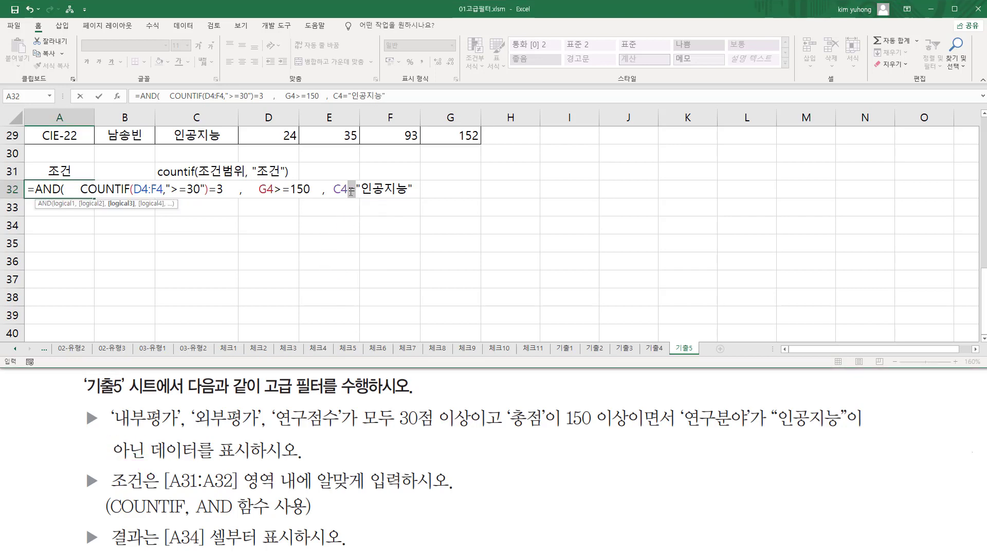
key(BackSpace)
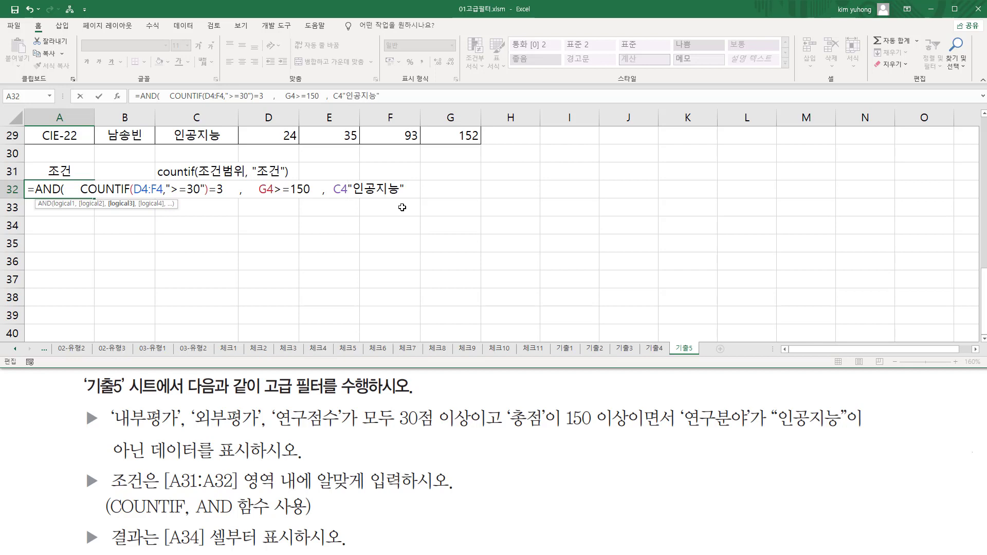
text(<>)
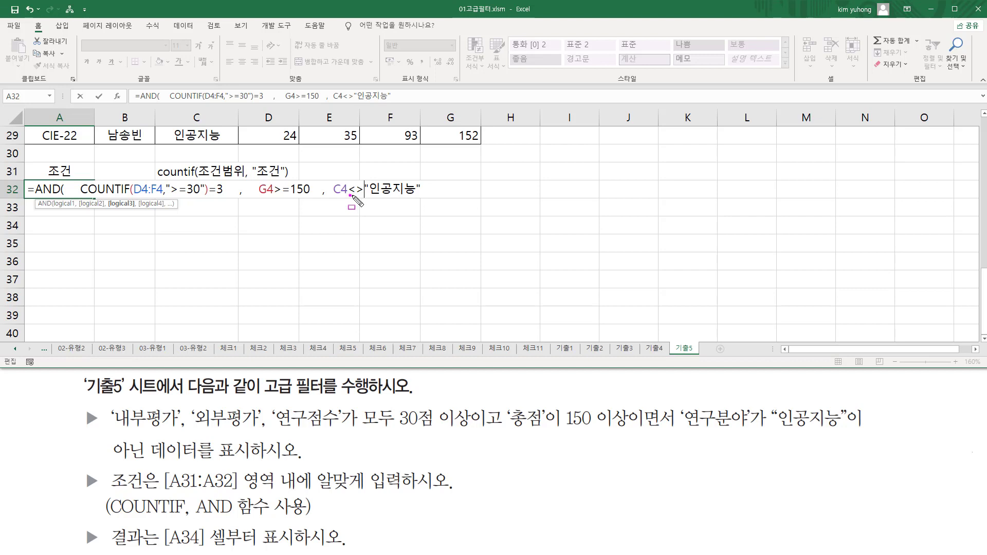
Close the AND function in A32 with a final parenthesis and copy the whole formula text.
drag(350, 195, 362, 195)
drag(366, 195, 417, 196)
key(Escape)
click(457, 193)
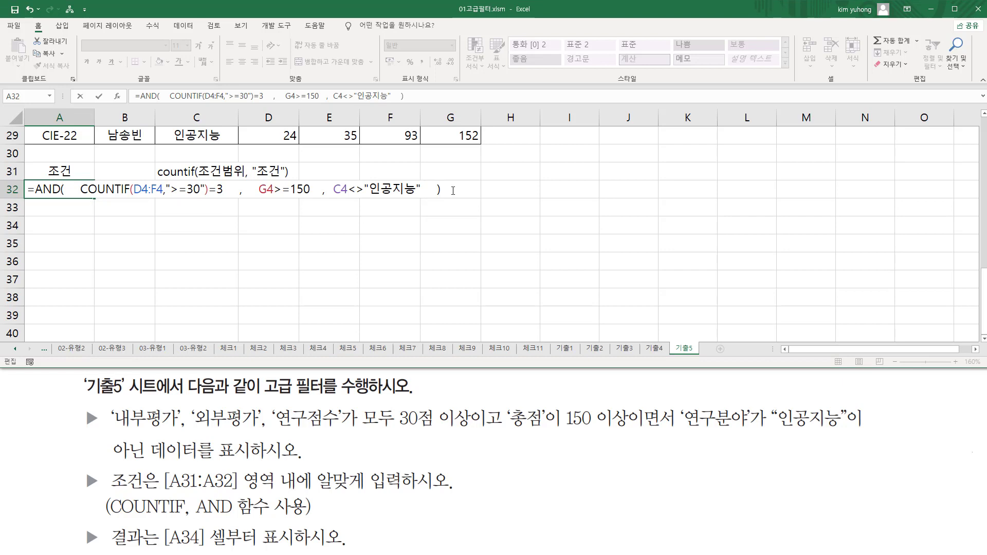
key(shift+Home)
key(ctrl+c)
Check the three comma-separated conditions inside the AND parentheses and commit the formula in A32.
click(432, 191)
key(ctrl+2)
mouse_move(77, 181)
mouse_down()
mouse_move(81, 195)
mouse_move(228, 203)
mouse_move(327, 198)
mouse_move(344, 181)
mouse_move(343, 192)
mouse_move(425, 199)
mouse_up()
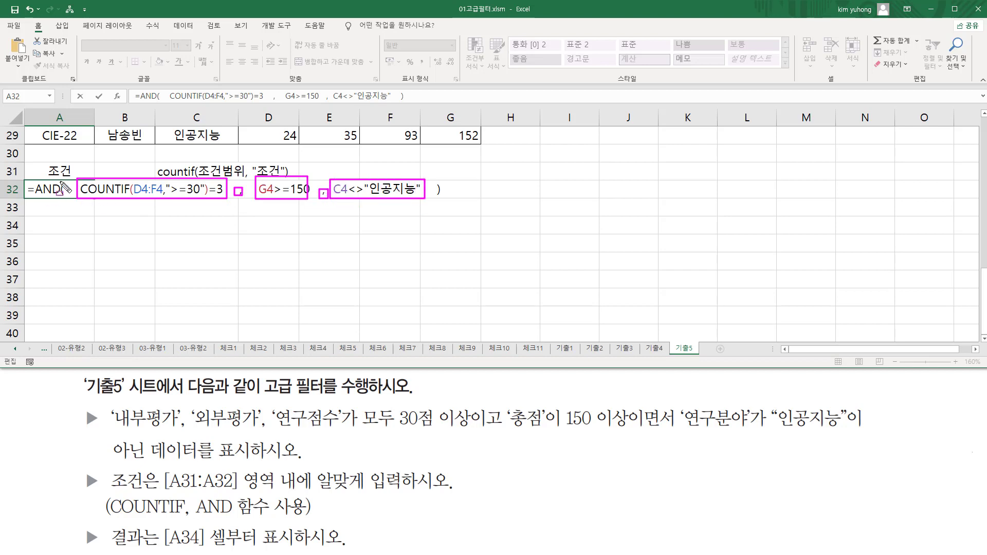
mouse_move(57, 174)
mouse_down()
mouse_move(62, 216)
mouse_move(67, 174)
mouse_up()
drag(436, 173, 438, 173)
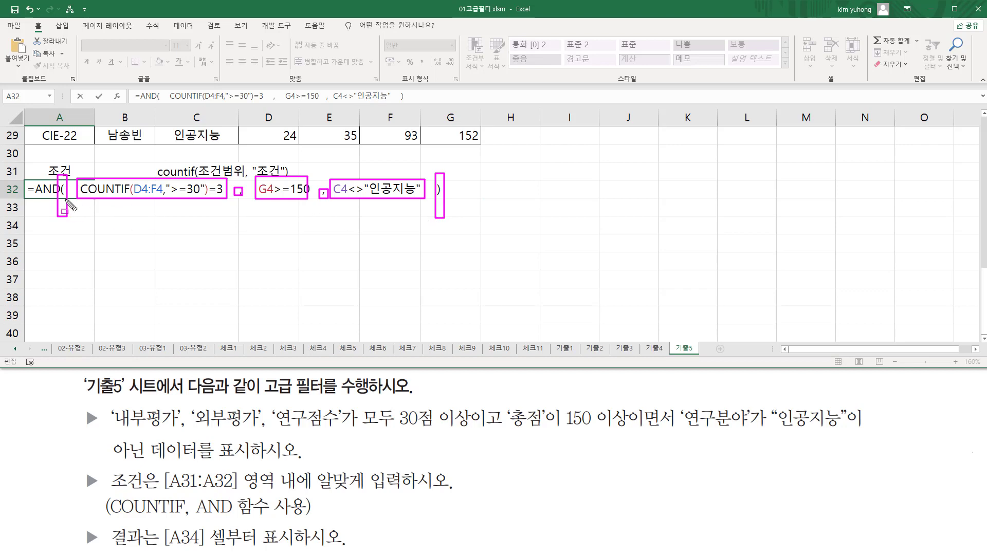
key(Escape)
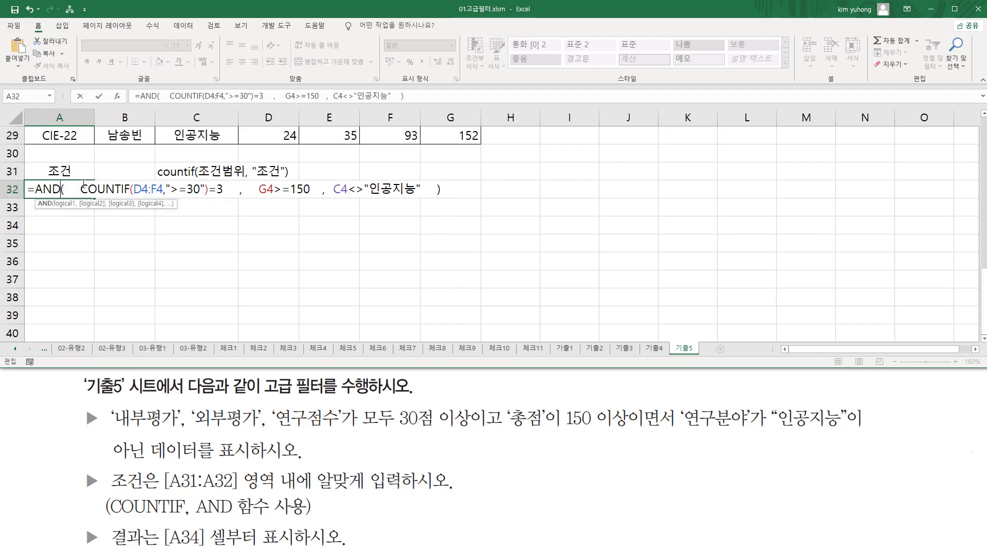
key(Return)
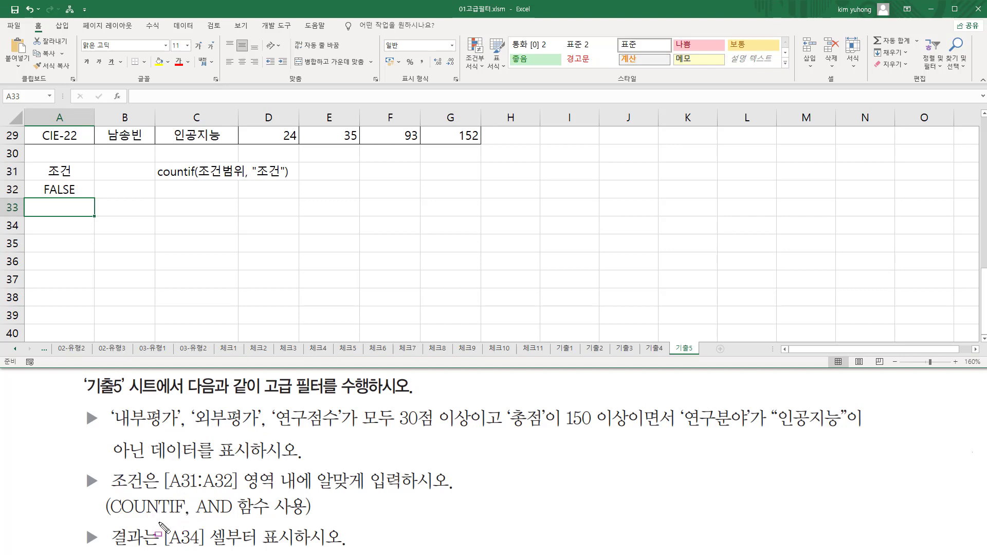
Start an advanced filter on the table range A3:G29 with the output copied to another location.
mouse_move(160, 529)
mouse_down()
mouse_move(198, 551)
mouse_move(302, 552)
mouse_up()
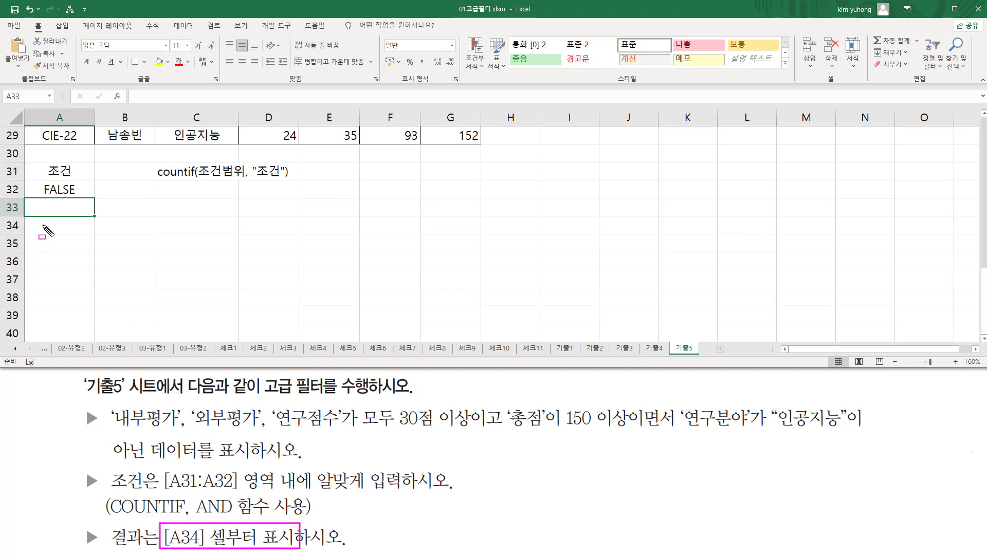
drag(34, 220, 88, 231)
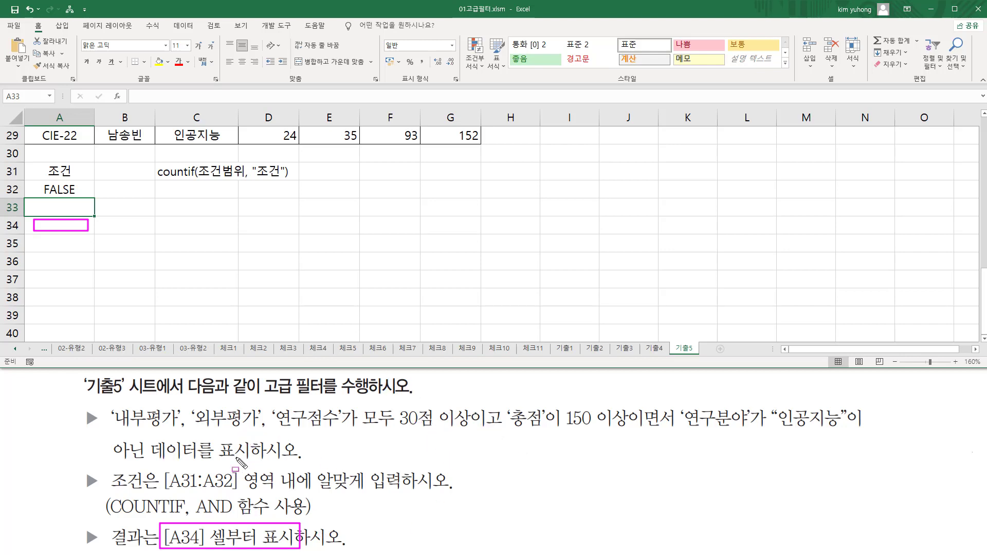
key(Escape)
scroll(31, 177, up, 10)
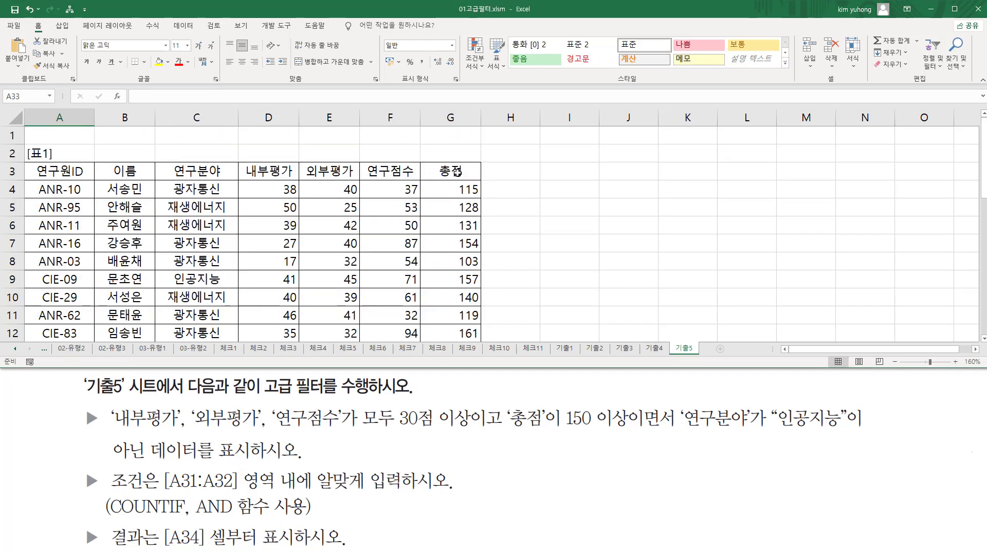
click(255, 249)
click(331, 244)
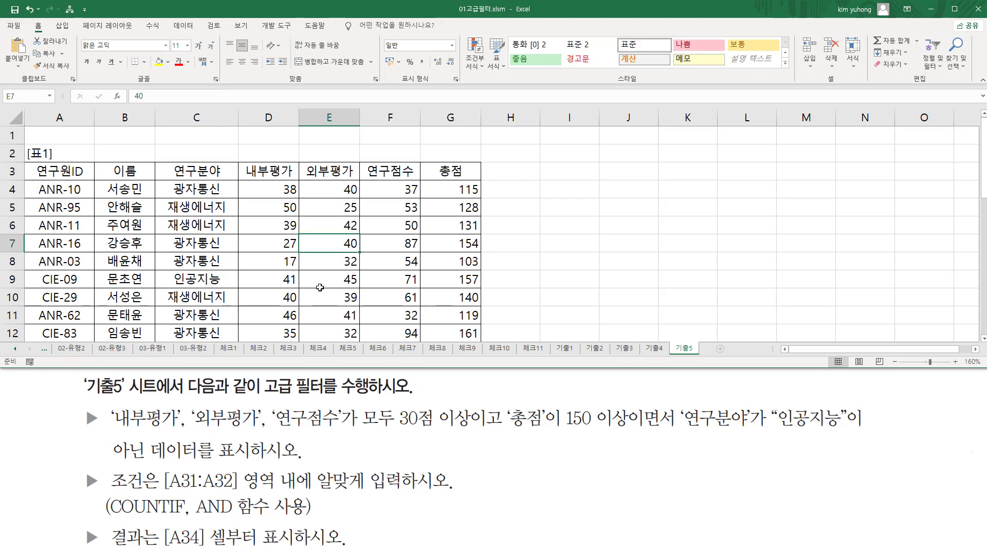
click(319, 284)
click(226, 281)
click(181, 26)
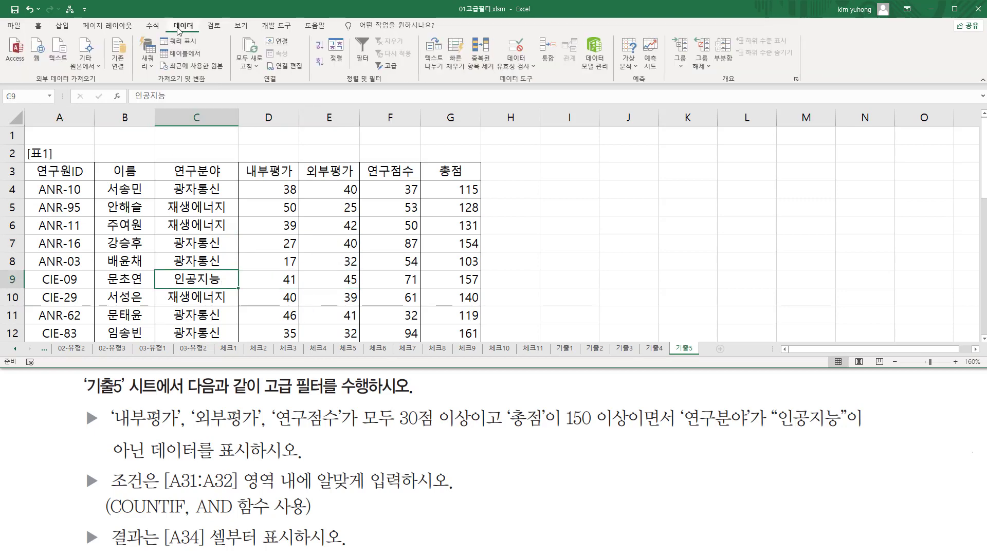
click(390, 65)
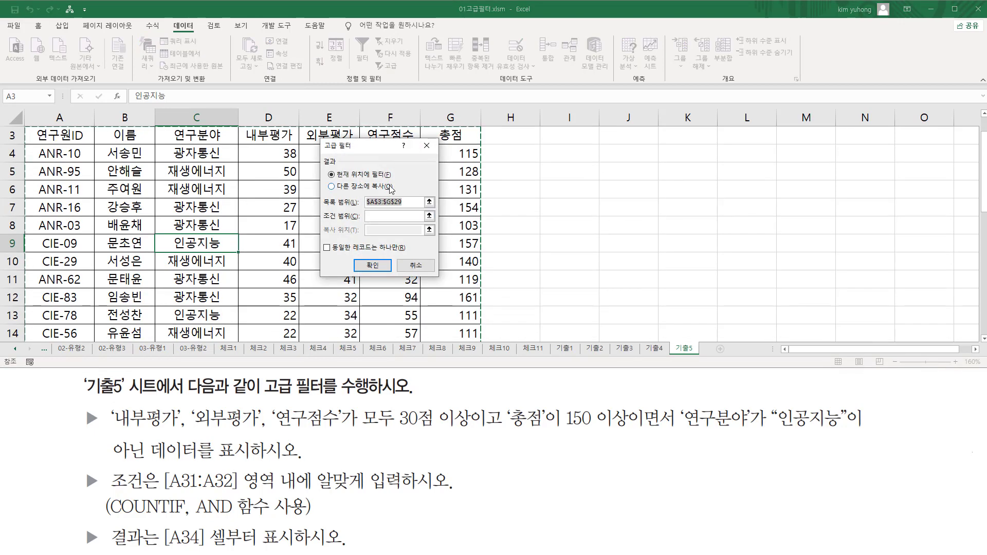
click(347, 188)
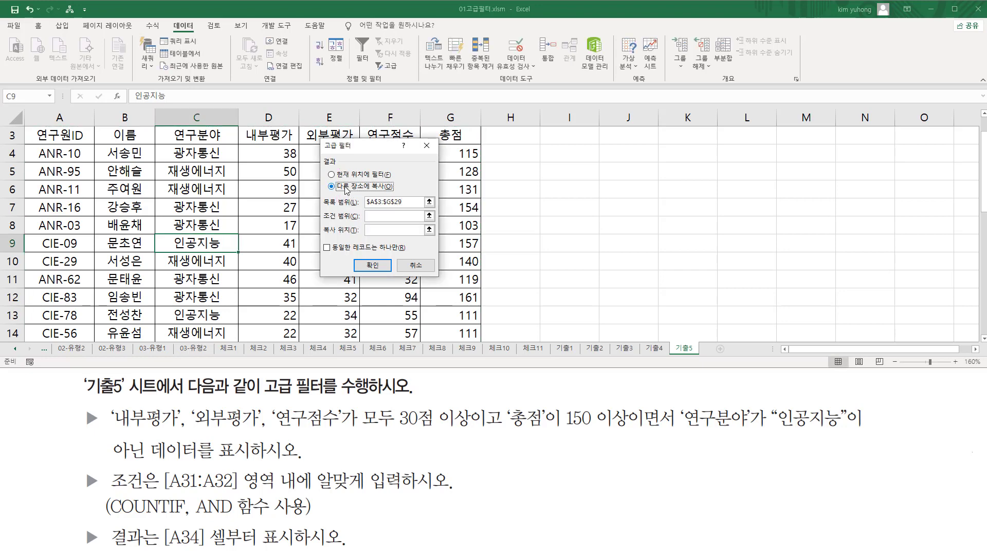
click(393, 202)
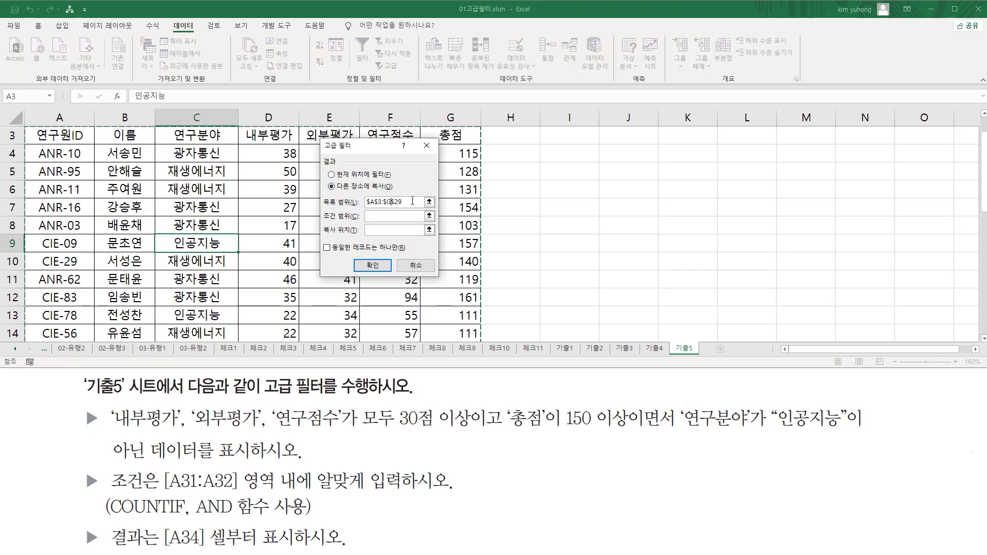
Set the criteria range to A31:A32 and the copy destination to A34, and run the advanced filter.
scroll(446, 193, down, 7)
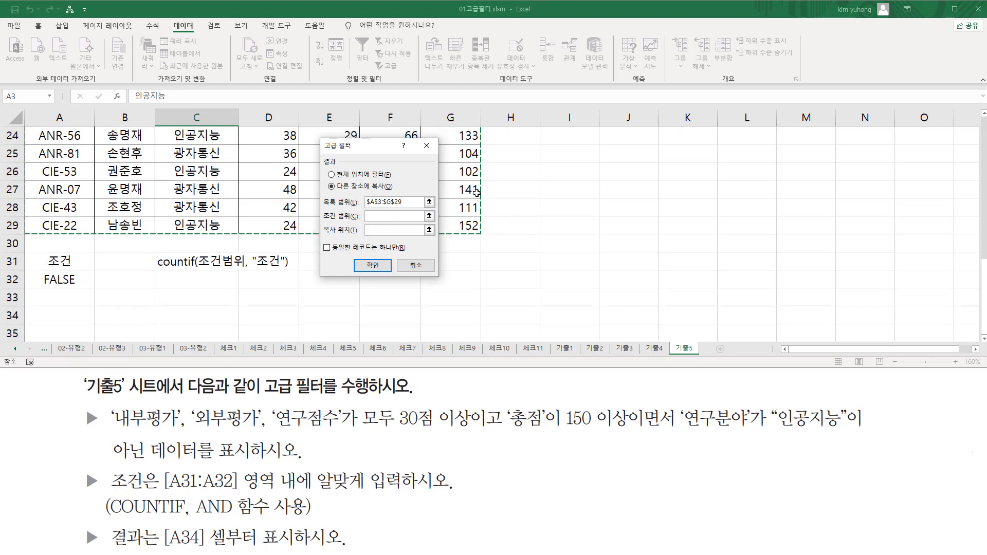
click(383, 215)
drag(68, 265, 62, 279)
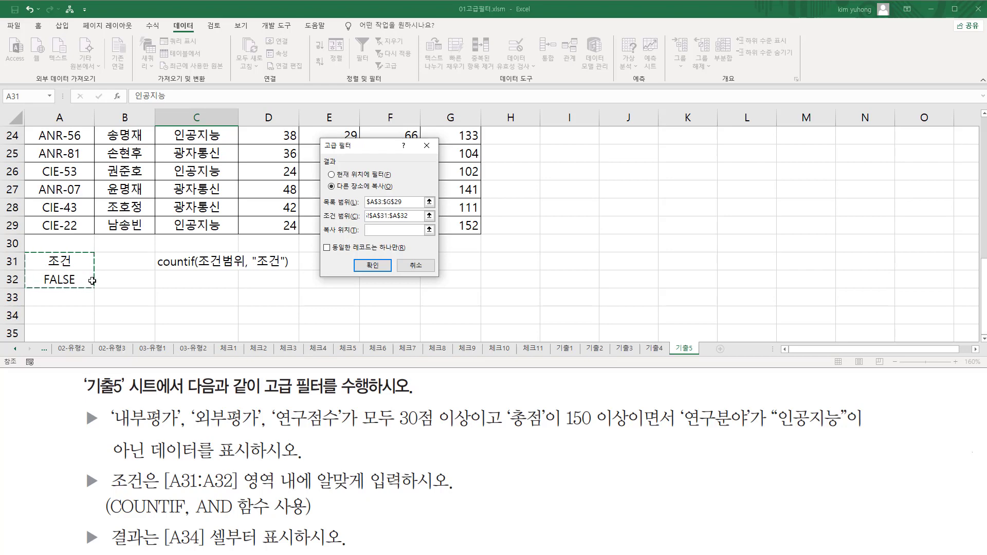
click(373, 230)
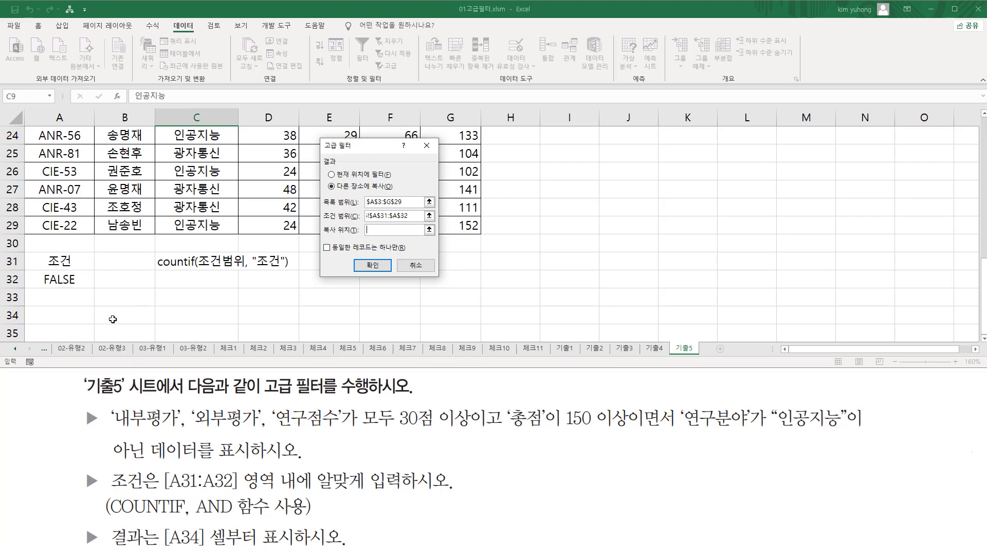
click(72, 314)
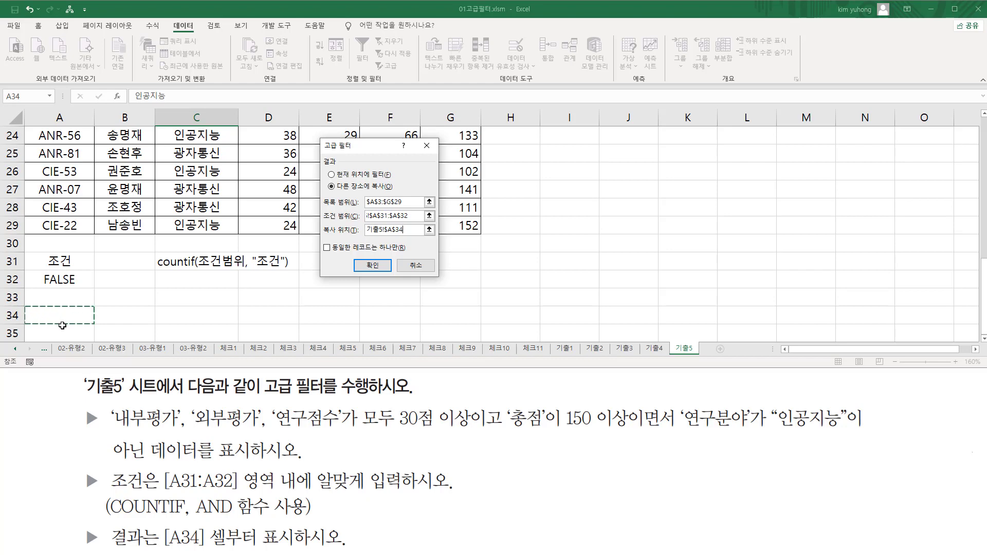
click(360, 268)
Examine the extracted records below A34 against the 30-point score, 150-point 총점 and 연구분야 conditions.
scroll(201, 277, down, 7)
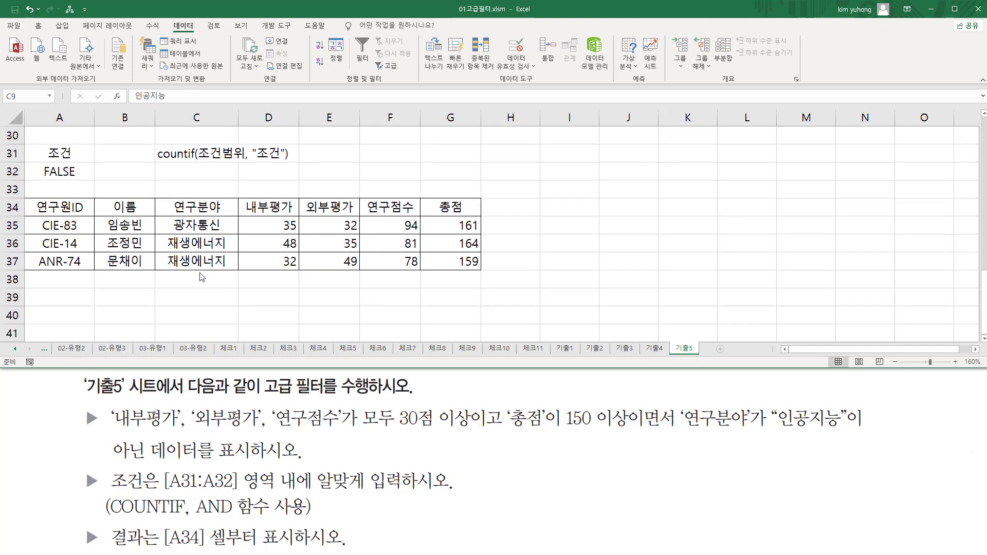
drag(34, 144, 87, 181)
mouse_move(26, 215)
mouse_down()
mouse_move(34, 234)
mouse_move(502, 282)
mouse_move(486, 278)
mouse_up()
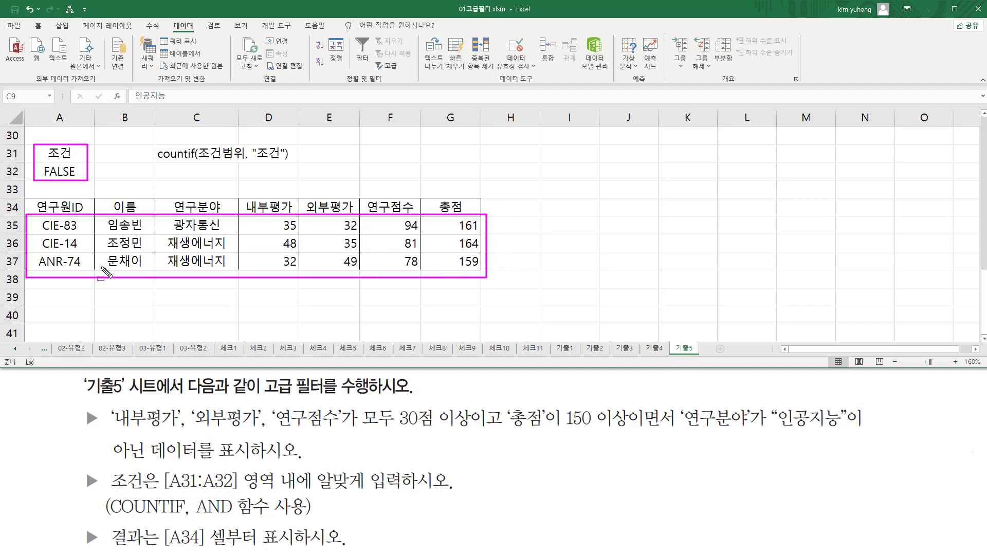
key(Escape)
key(ctrl+2)
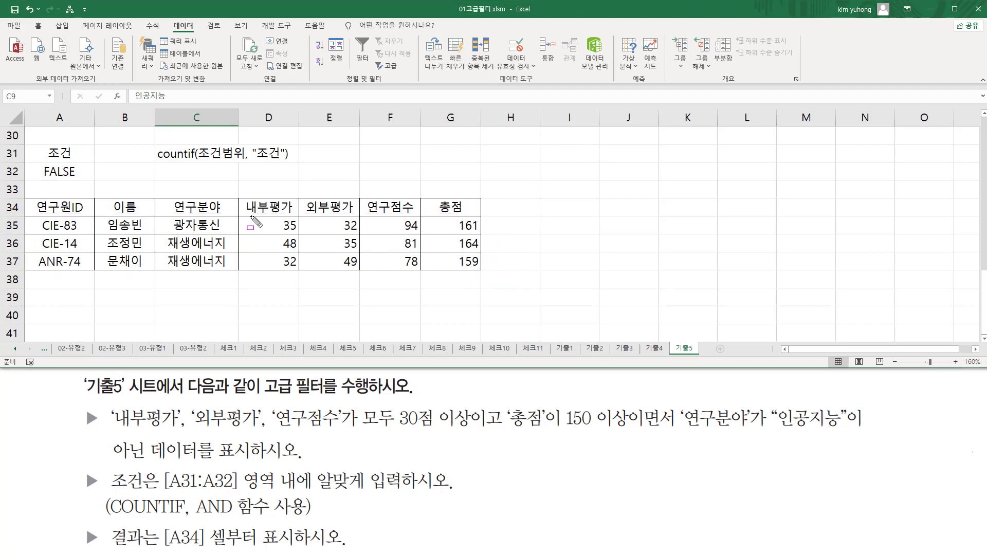
mouse_move(248, 216)
mouse_down()
mouse_move(295, 233)
mouse_move(424, 233)
mouse_up()
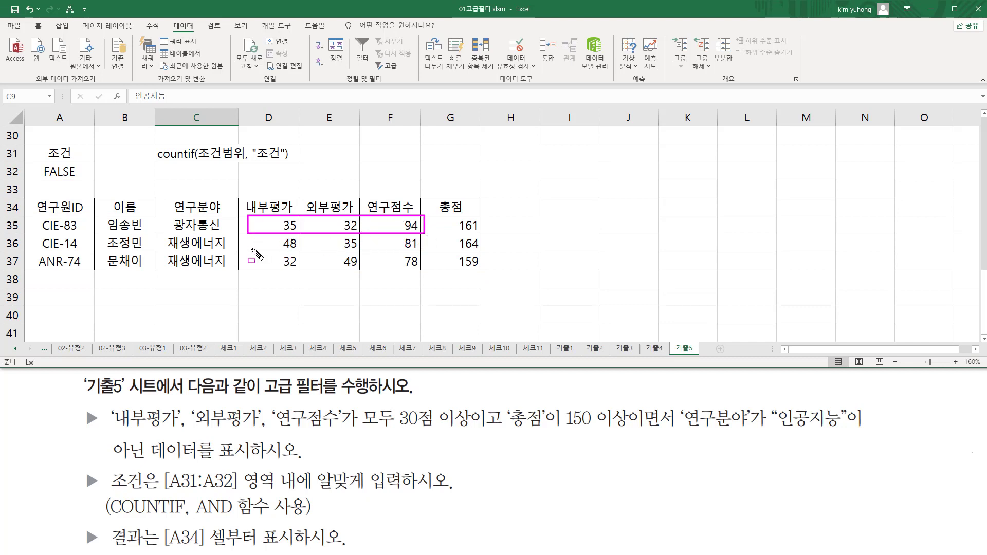
drag(251, 248, 422, 248)
drag(267, 268, 429, 268)
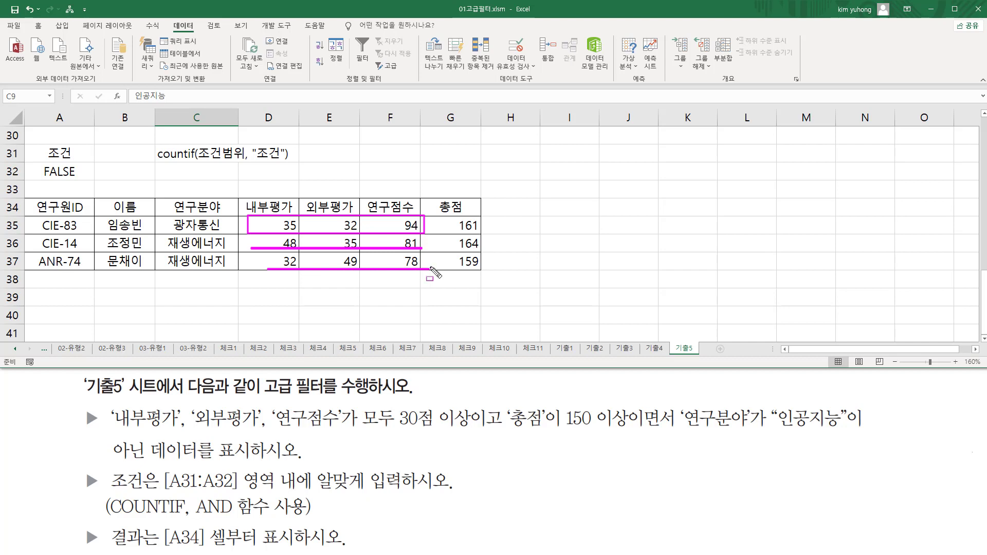
drag(448, 212, 488, 273)
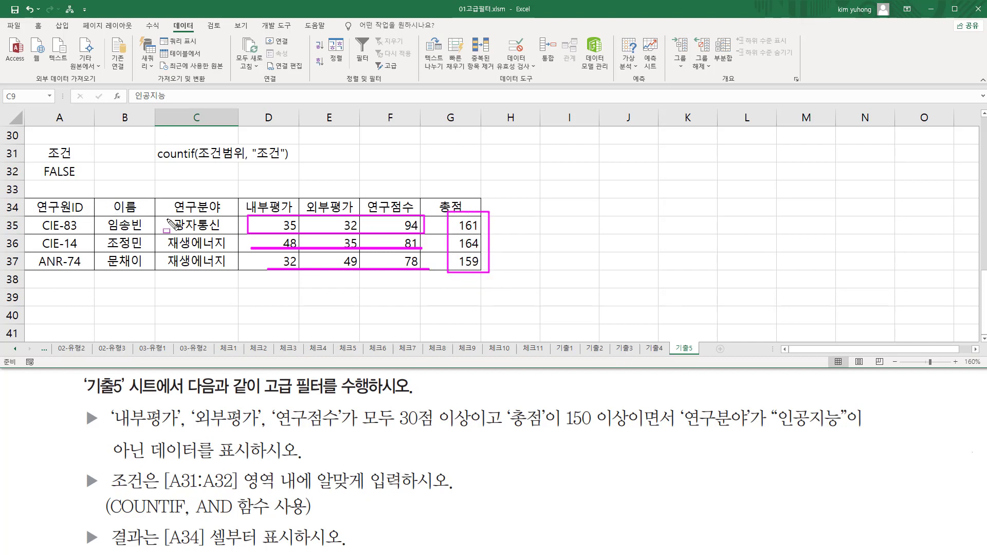
mouse_move(156, 214)
mouse_down()
mouse_move(184, 255)
mouse_move(231, 278)
mouse_up()
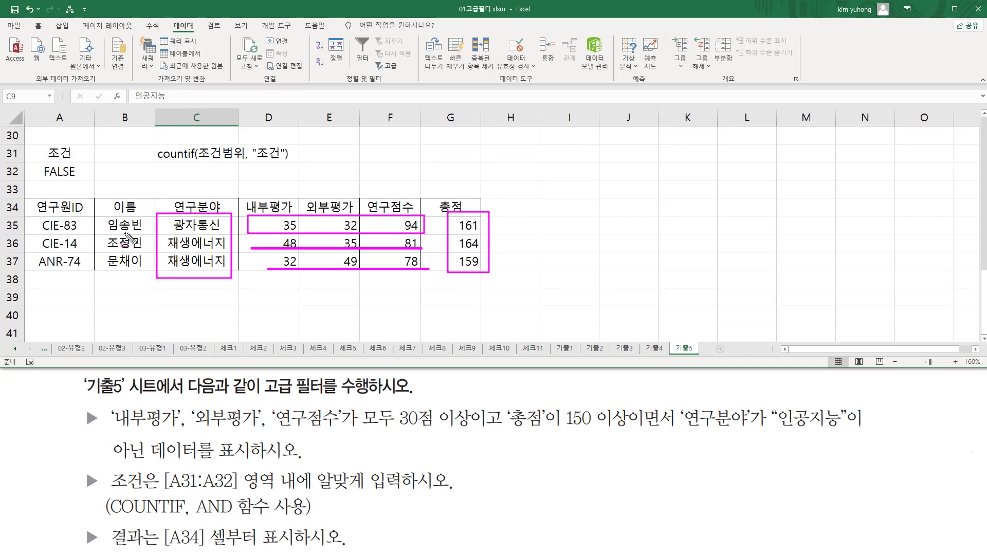
key(Escape)
scroll(184, 178, up, 3)
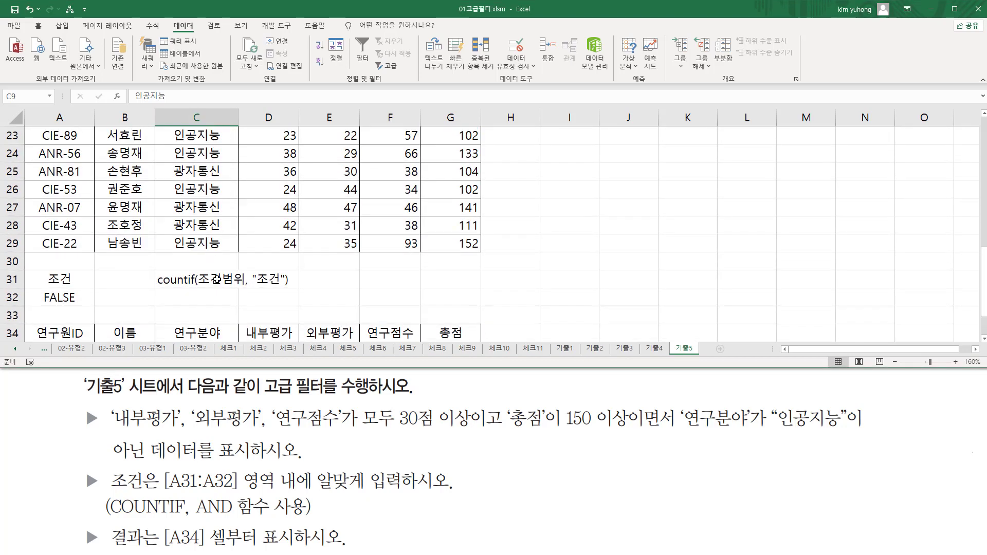
Paste the formula =AND(COUNTIF(D4:F4,">=30")=3, G4>=150, C4<>"인공지능") as plain text into E31 and color it red.
click(311, 283)
key(ctrl+v)
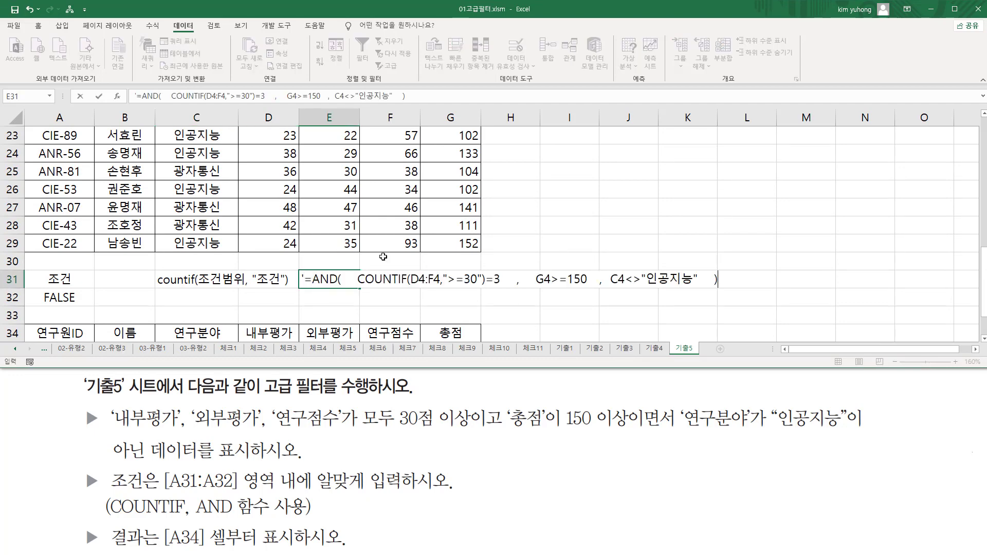
key(Return)
click(320, 282)
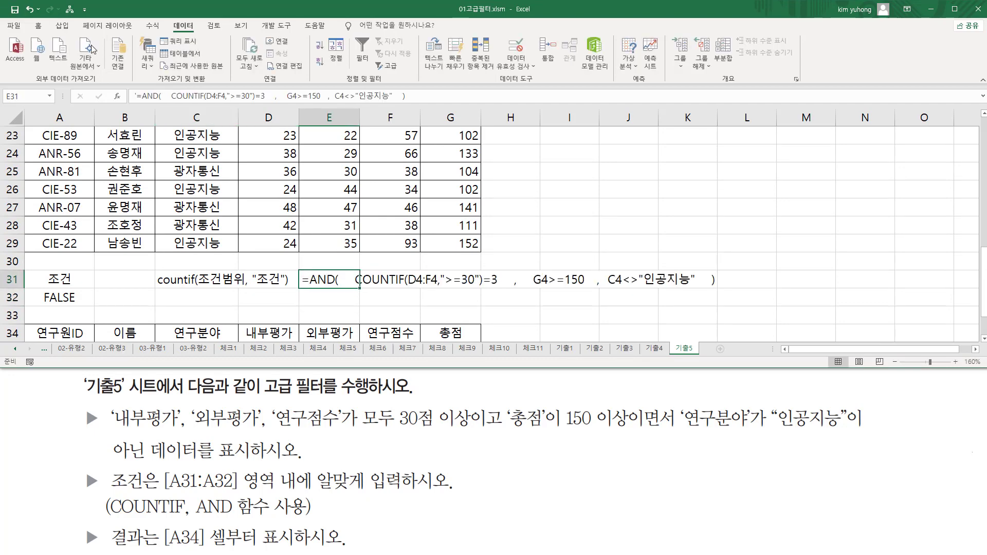
click(38, 26)
click(450, 315)
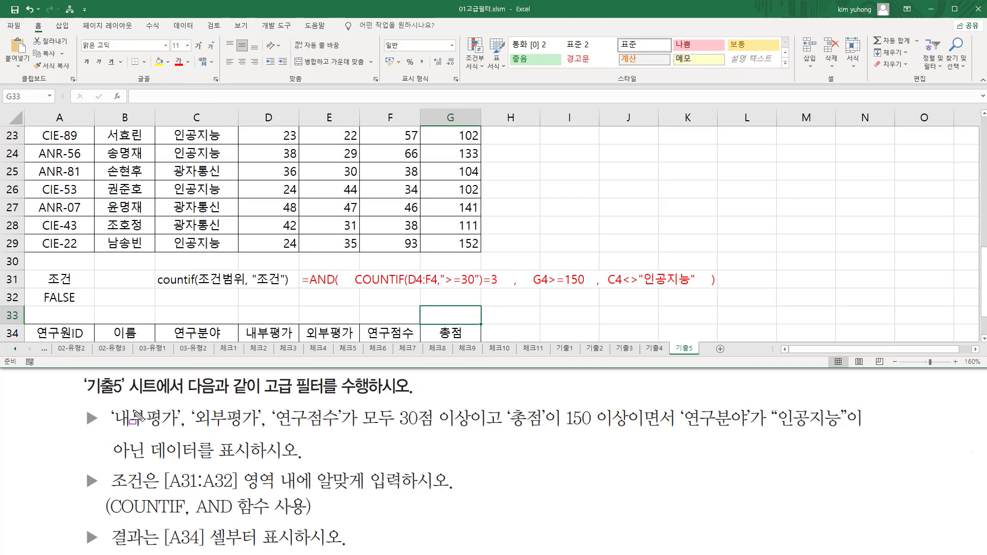
Check the COUNTIF and C4<>"인공지능" conditions of the formula text in E31 against the task's 30-point and 연구분야 requirements.
mouse_move(109, 406)
mouse_down()
mouse_move(183, 432)
mouse_move(468, 428)
mouse_up()
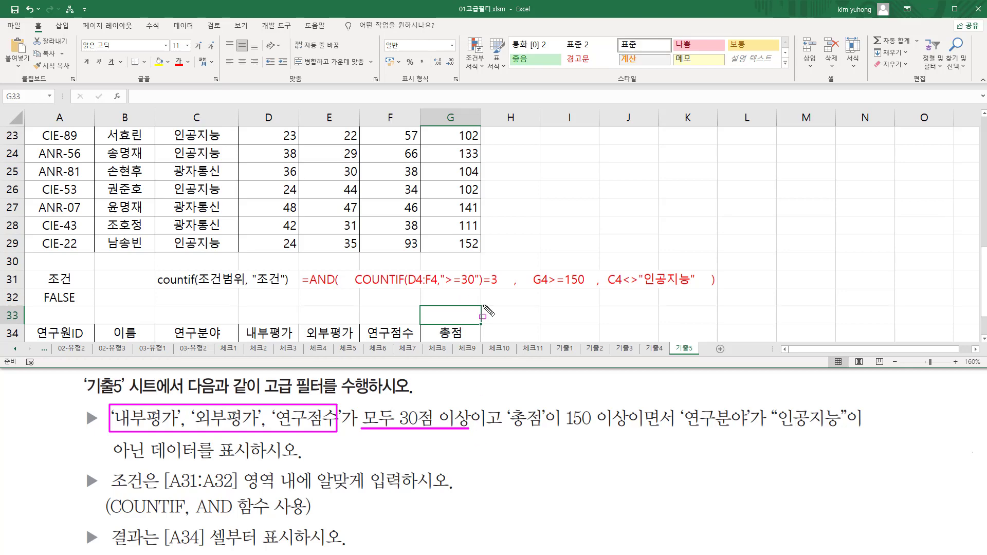
drag(355, 271, 501, 288)
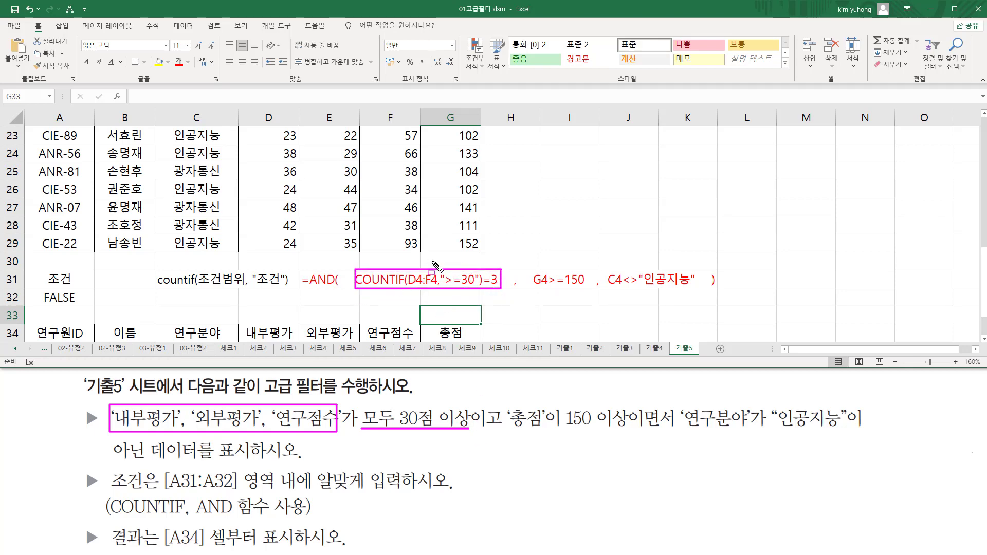
drag(453, 297, 459, 301)
drag(604, 289, 706, 290)
mouse_move(623, 267)
mouse_down()
mouse_move(640, 308)
mouse_move(638, 301)
mouse_up()
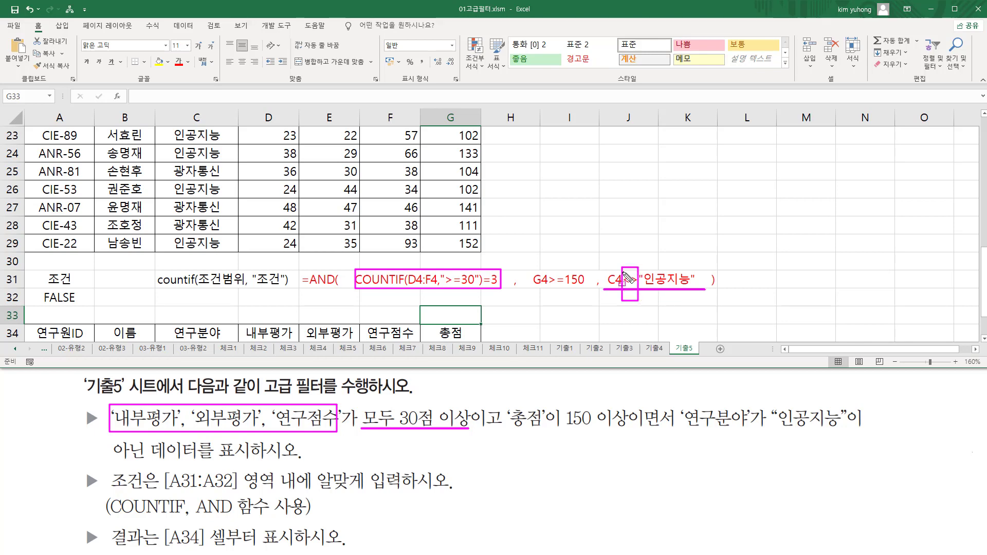
key(Escape)
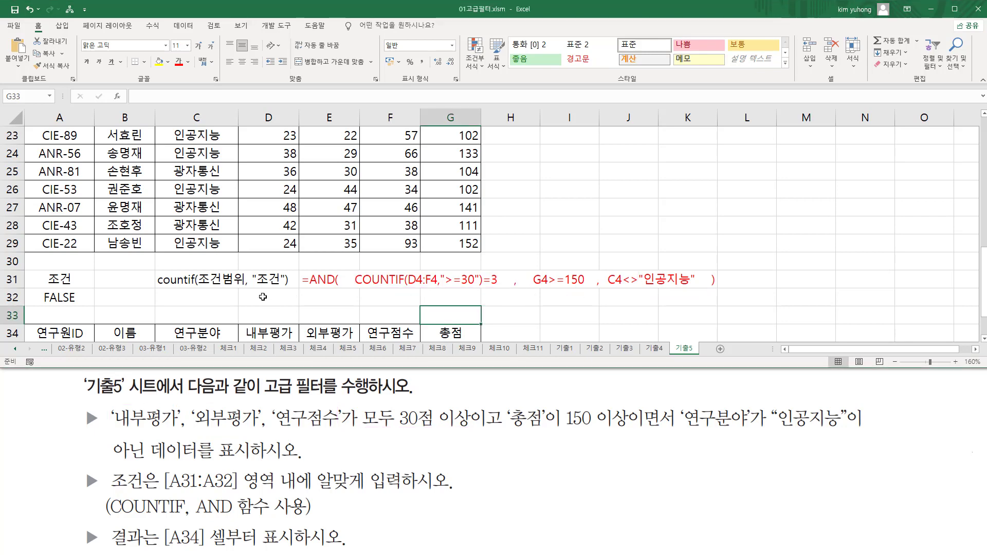
click(264, 298)
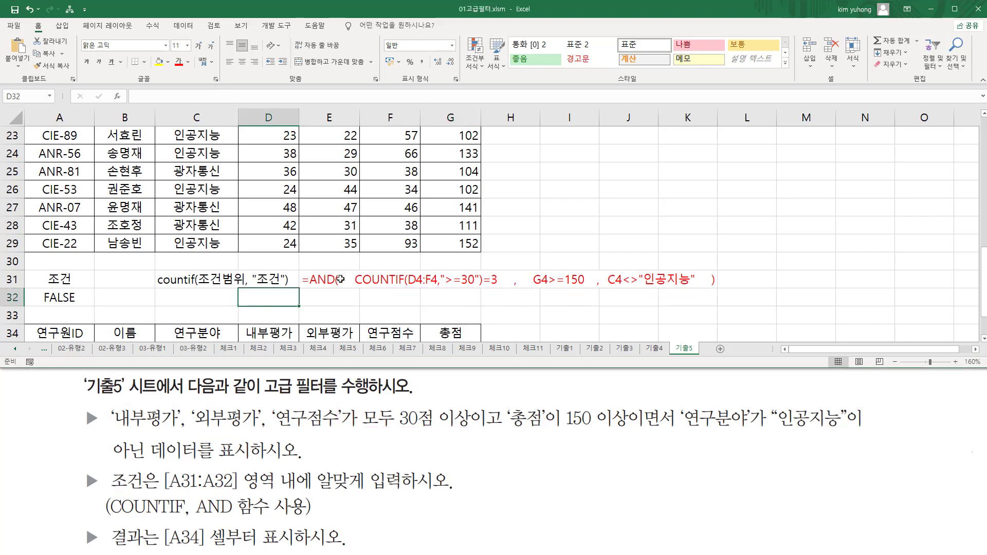